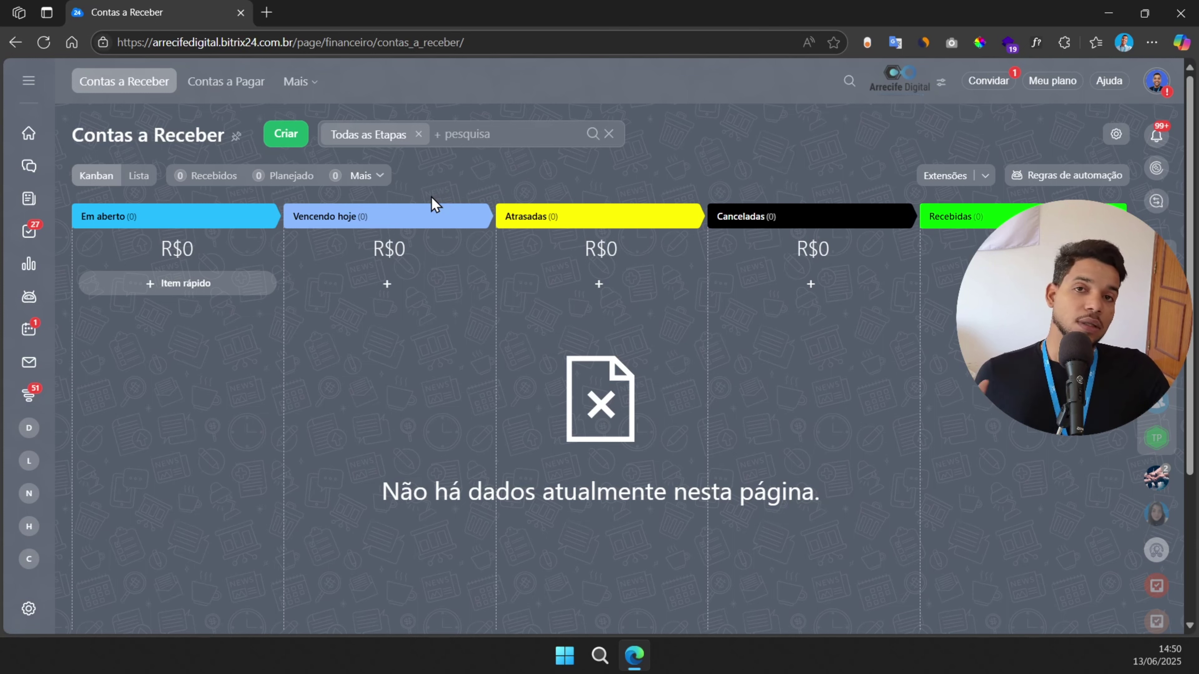
pyautogui.moveTo(98, 399)
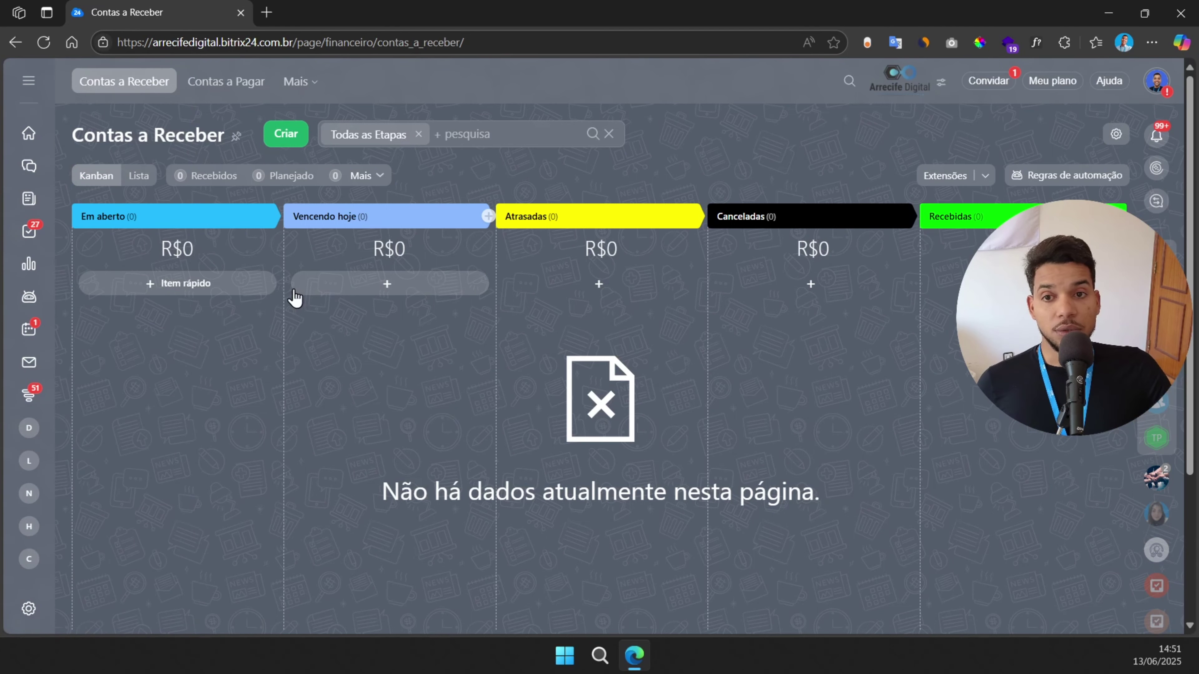
pyautogui.scroll(-3, 273, 377)
pyautogui.scroll(3, 273, 378)
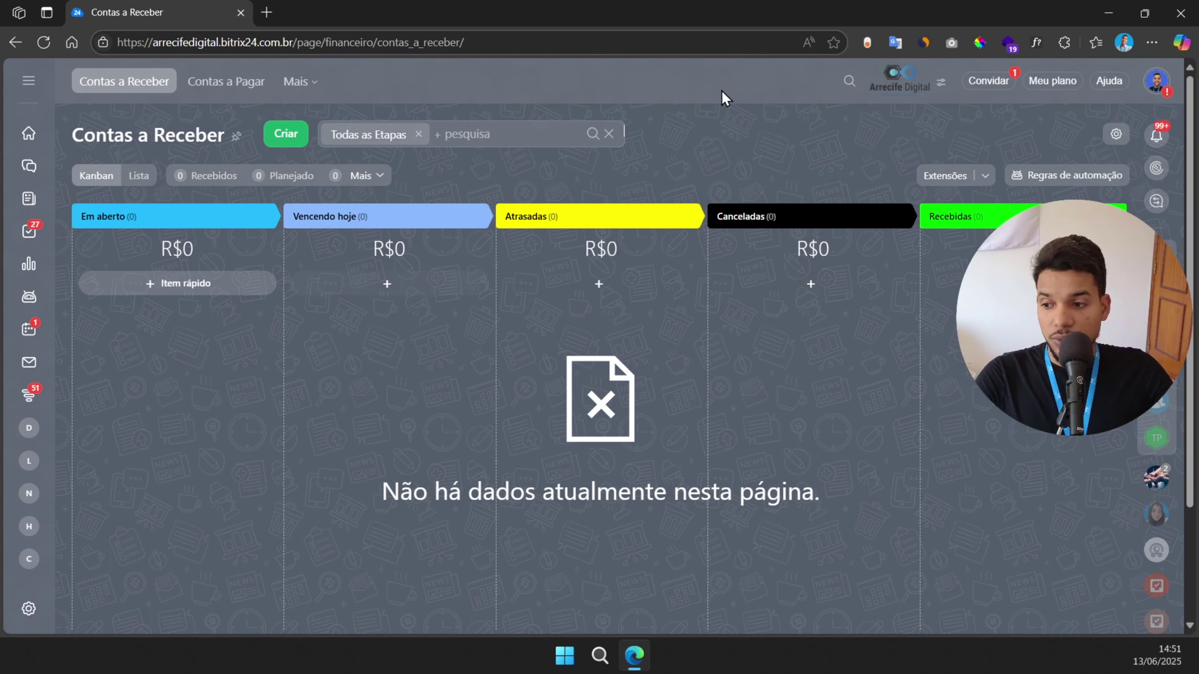
# Search the portal for "feed" and open the Fluxos de trabalho no Feed page.
pyautogui.click(848, 85)
pyautogui.write('feed')
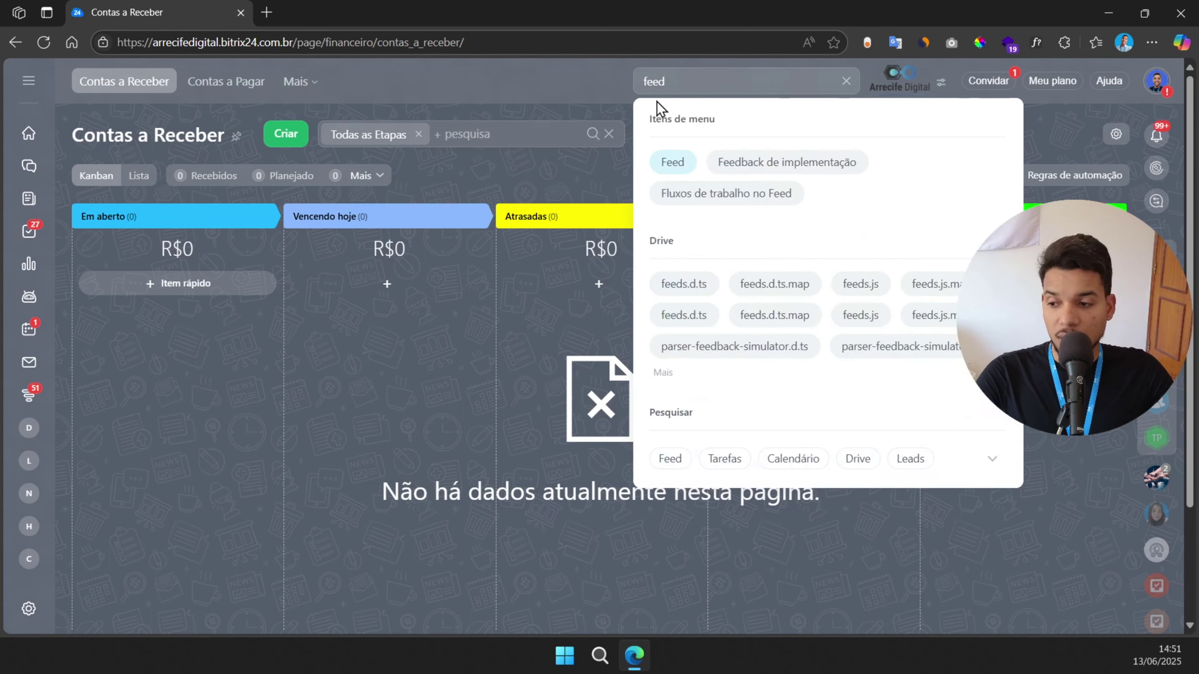
pyautogui.click(740, 200)
# Go to the list of automated solutions and open the processes belonging to the Financeiro solution.
pyautogui.moveTo(485, 91)
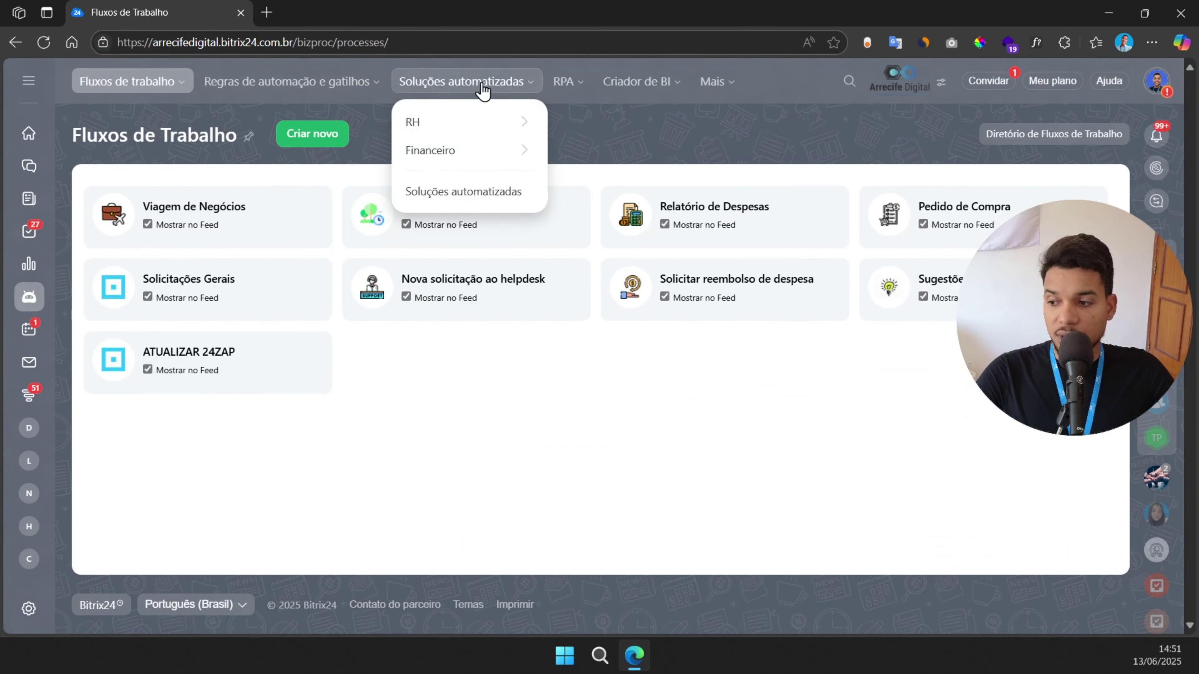
pyautogui.click(436, 197)
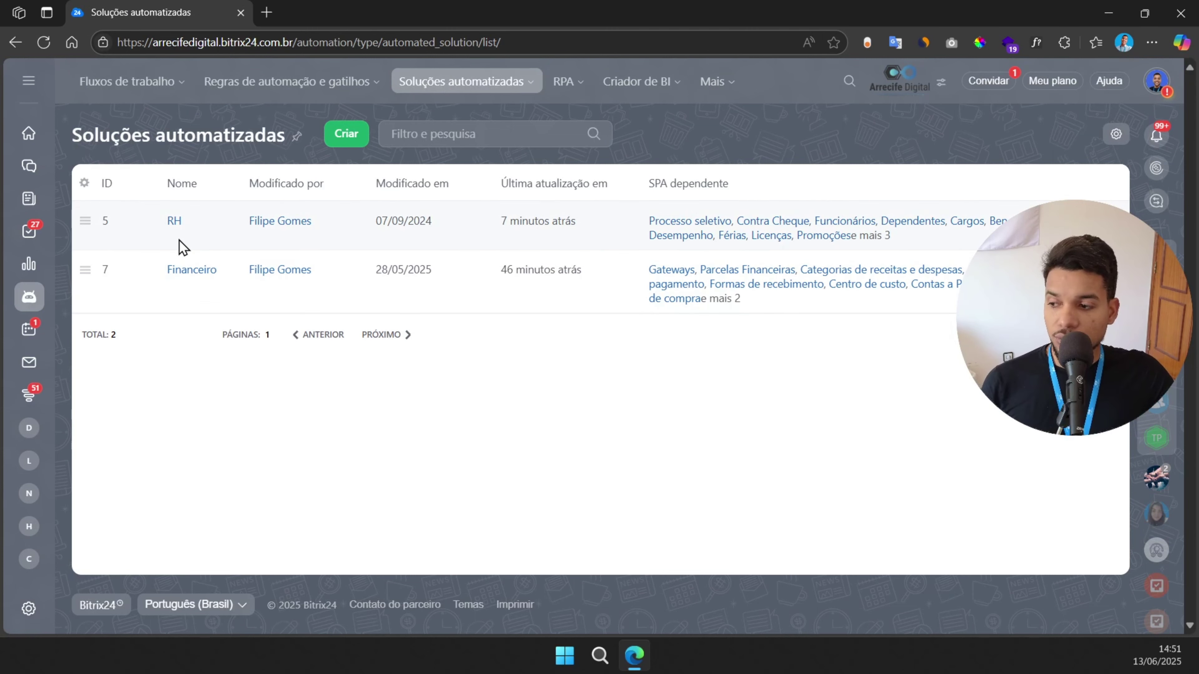
pyautogui.click(204, 282)
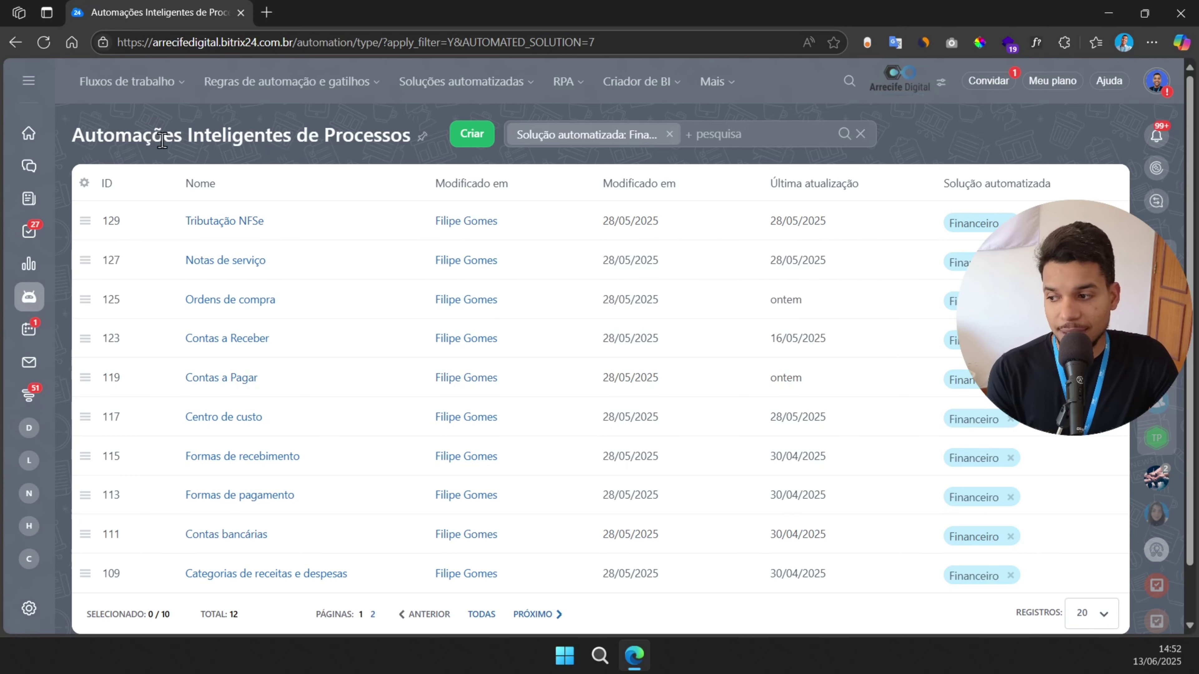
# Set the Financeiro process list to show 50 records per page and look through all its processes.
pyautogui.scroll(-2, 225, 139)
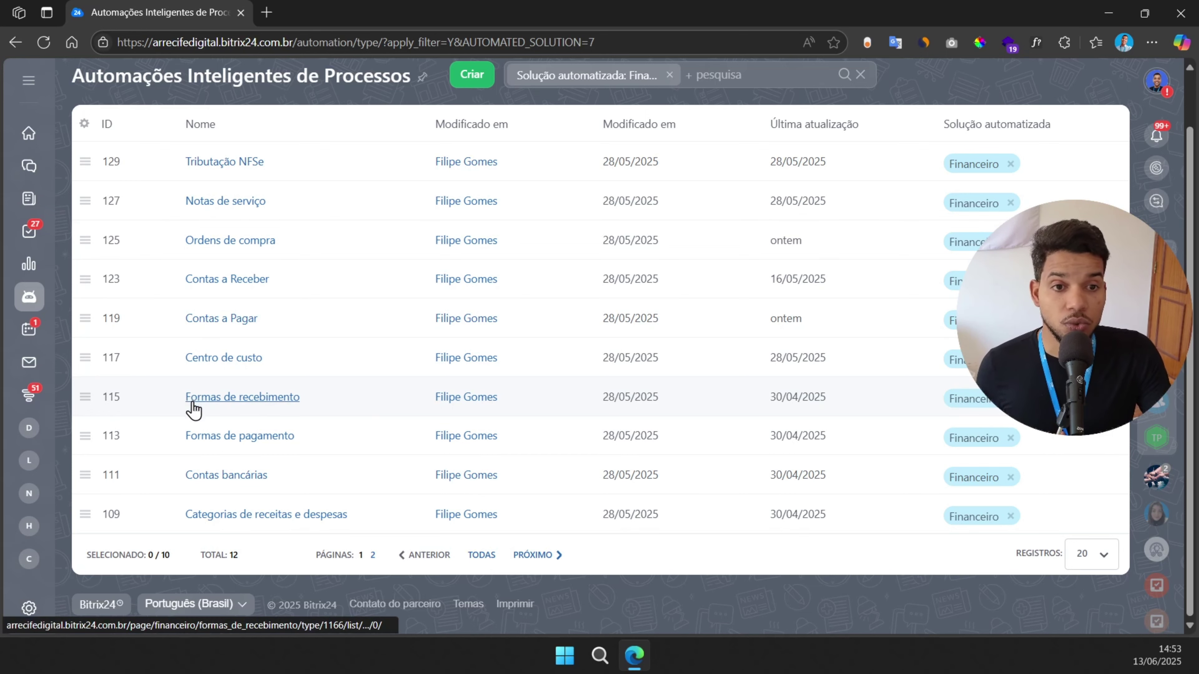
pyautogui.scroll(1, 226, 420)
pyautogui.scroll(-1, 244, 420)
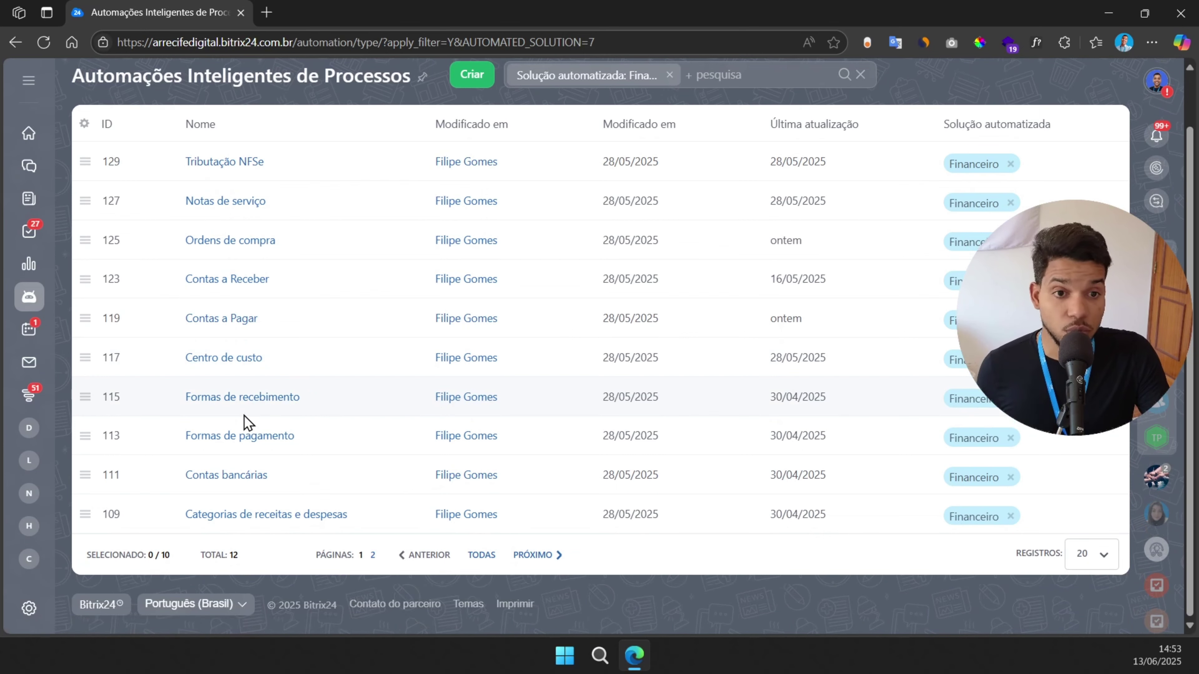
pyautogui.scroll(1, 243, 417)
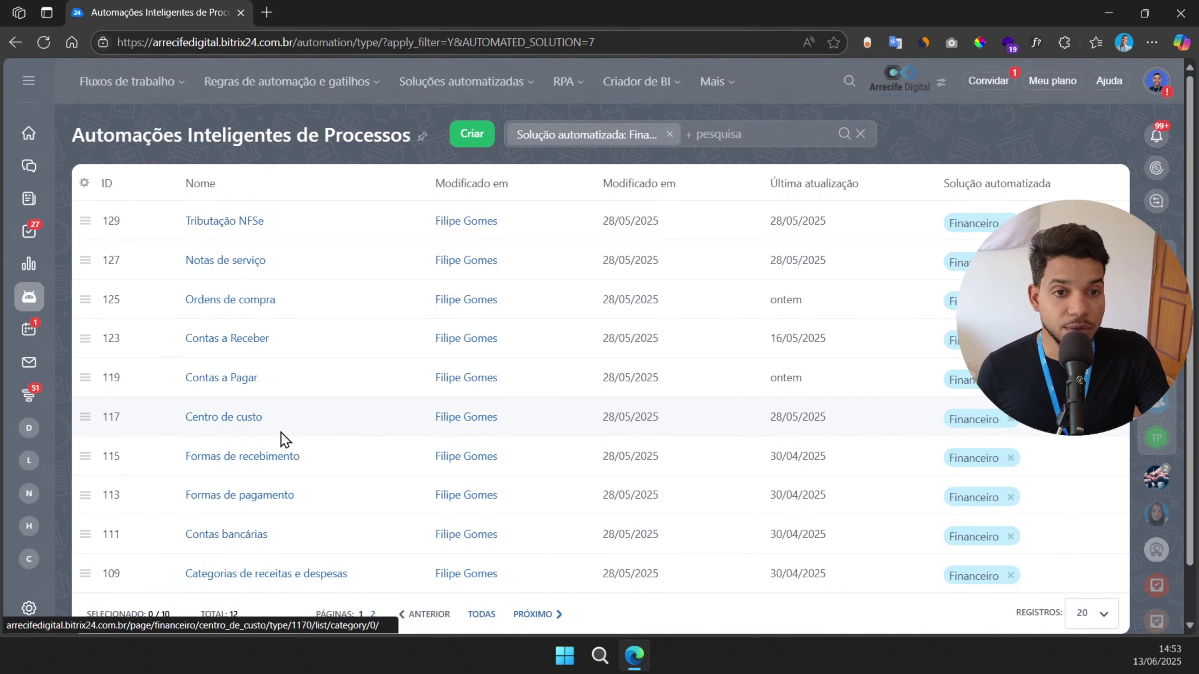
pyautogui.scroll(-1, 281, 436)
pyautogui.click(1072, 564)
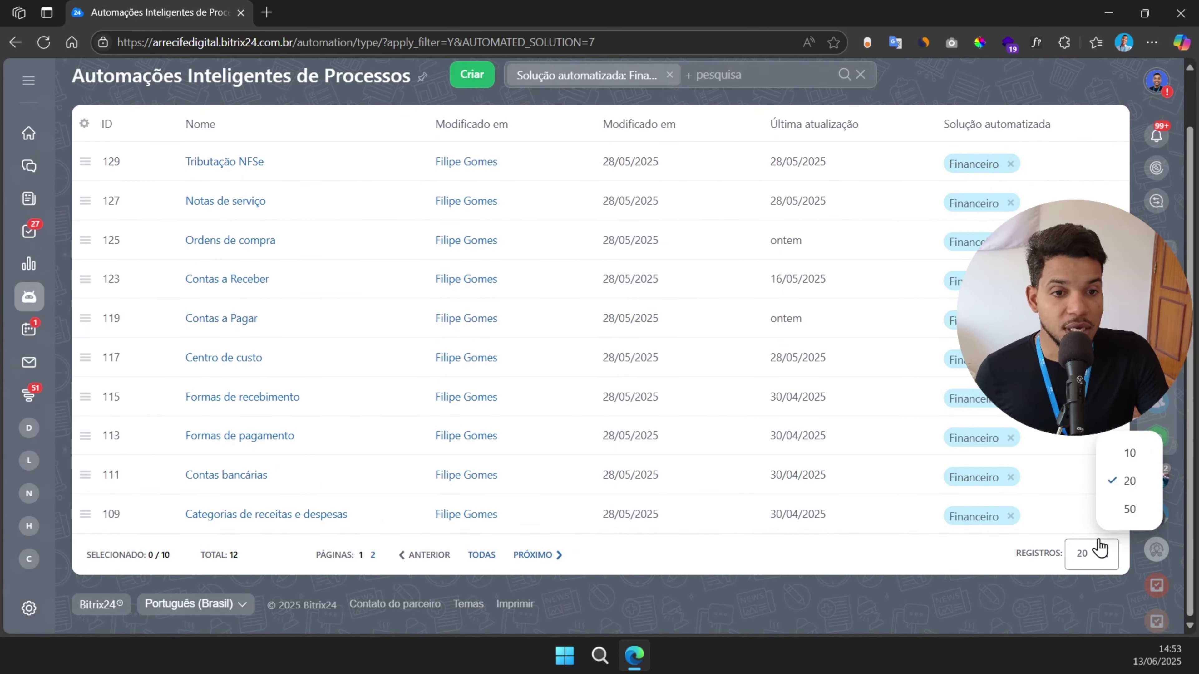
pyautogui.click(1126, 509)
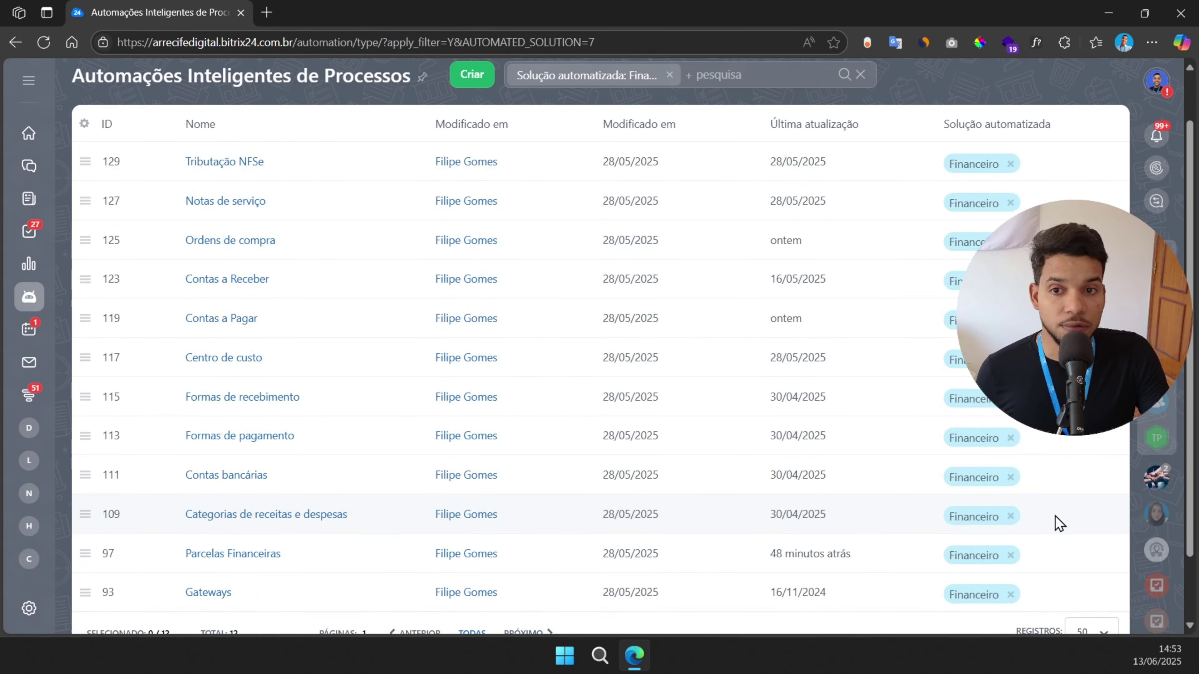
pyautogui.scroll(-2, 527, 302)
pyautogui.scroll(2, 524, 294)
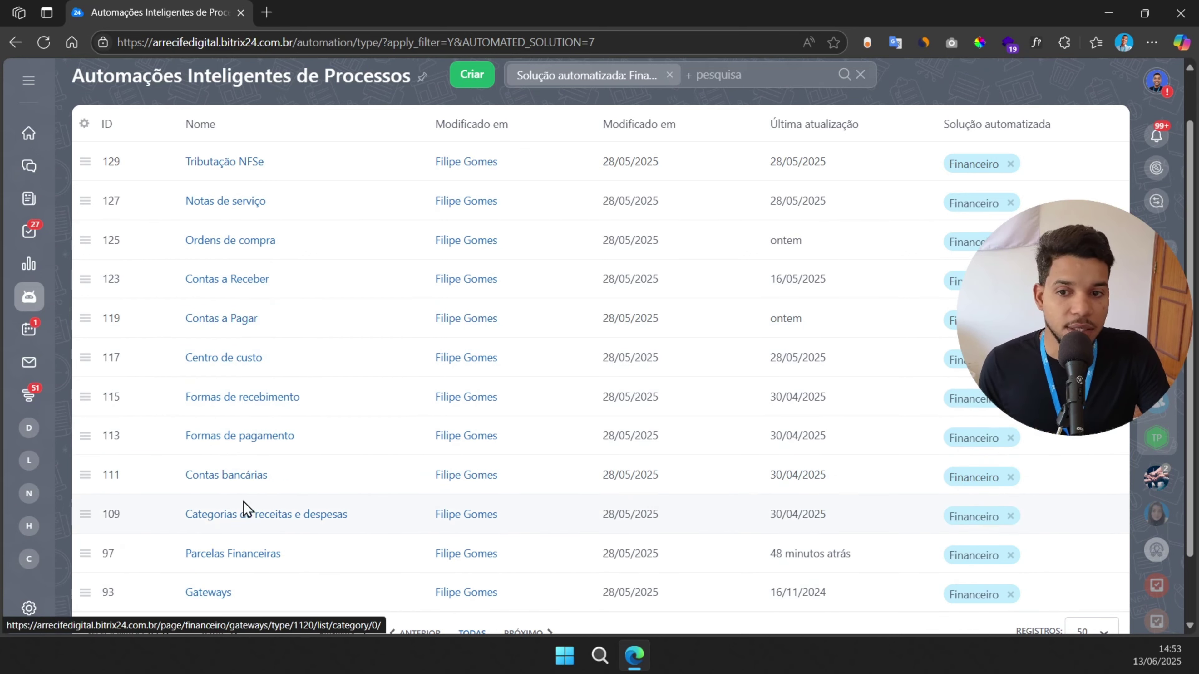
pyautogui.scroll(-2, 282, 476)
pyautogui.scroll(3, 280, 470)
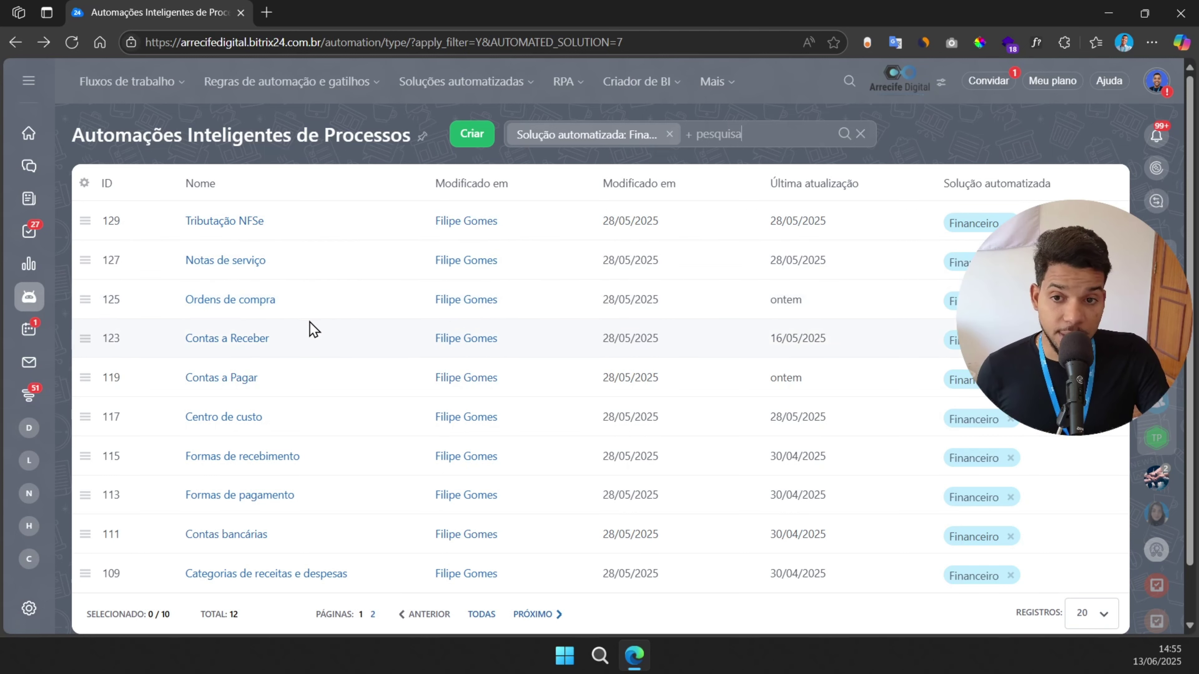
# Open the Contas a Pagar process and start creating a new item in it.
pyautogui.click(223, 386)
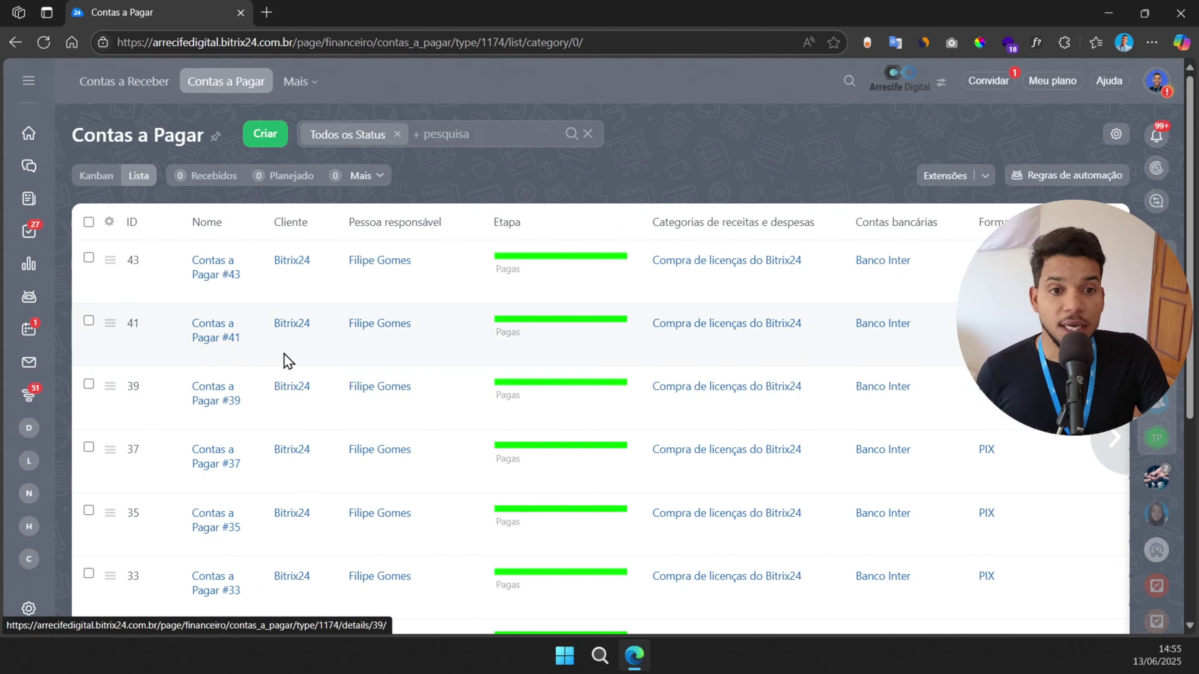
pyautogui.scroll(-5, 292, 358)
pyautogui.scroll(5, 294, 358)
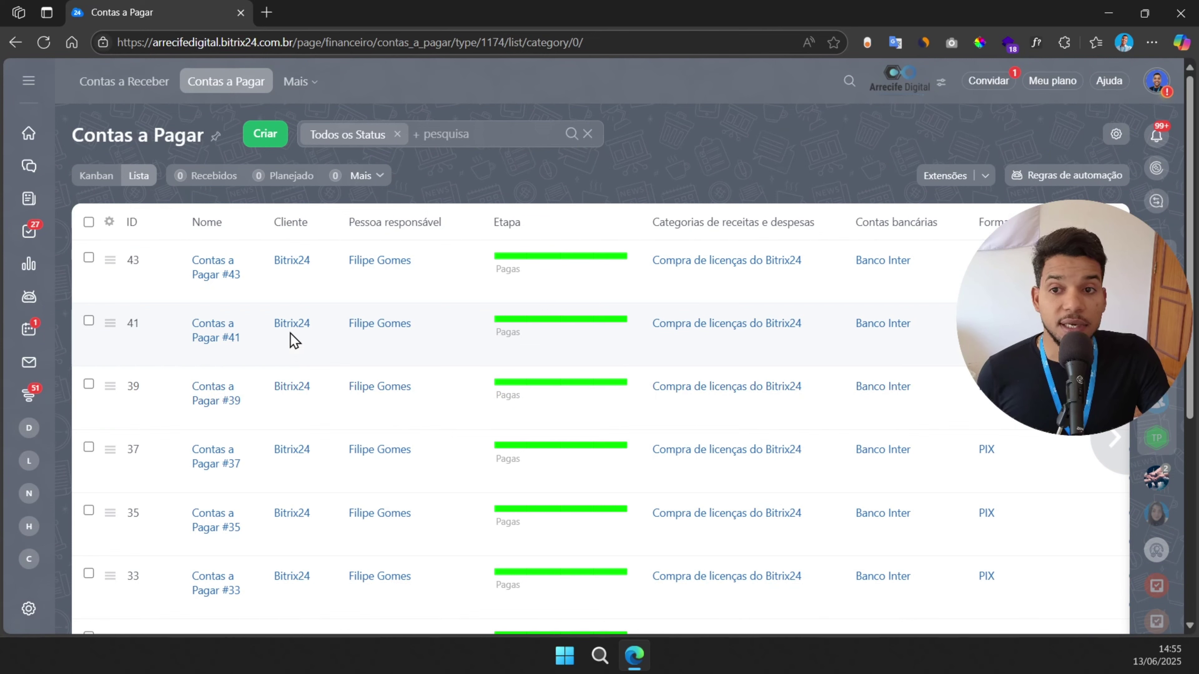
pyautogui.click(264, 142)
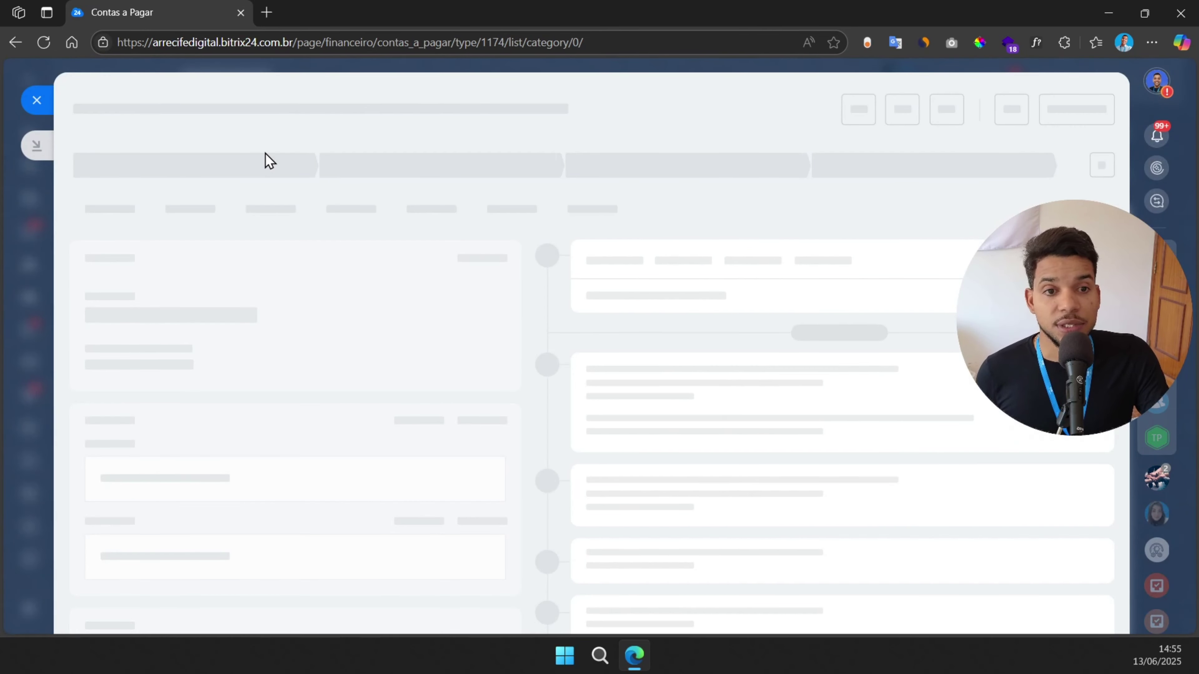
# Examine the Fornecedor fields and the available options for Categorias de receitas e despesas in the new account payable form.
pyautogui.scroll(-2, 211, 259)
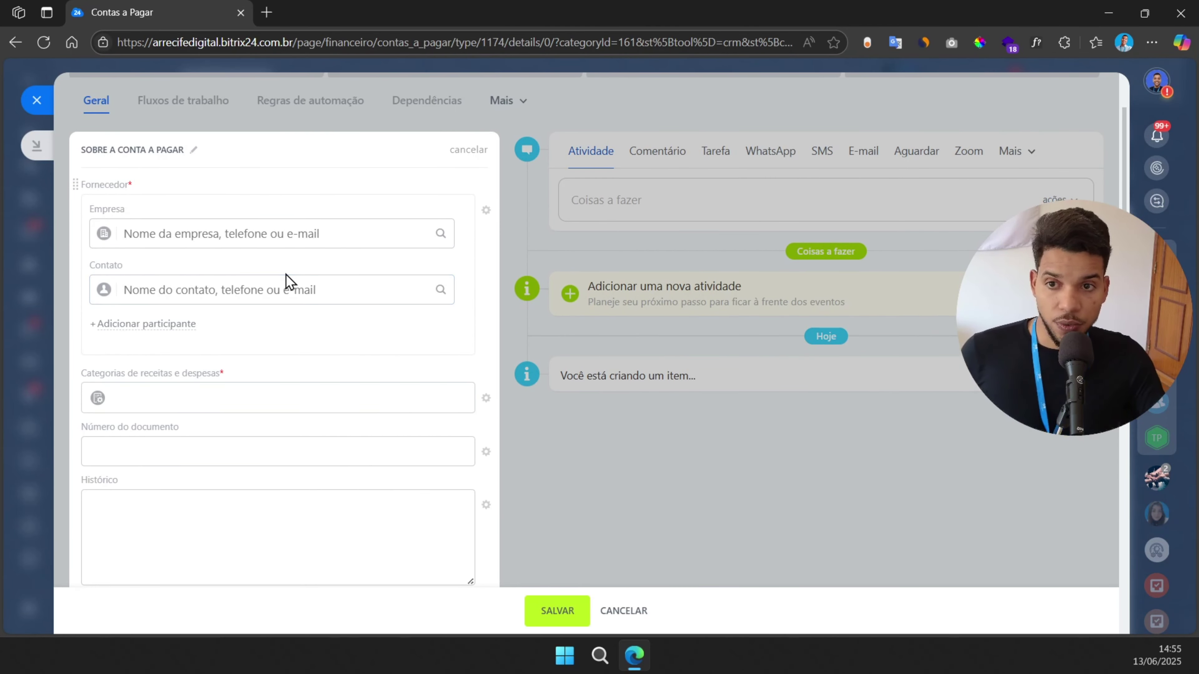
pyautogui.scroll(-2, 284, 275)
pyautogui.scroll(2, 284, 285)
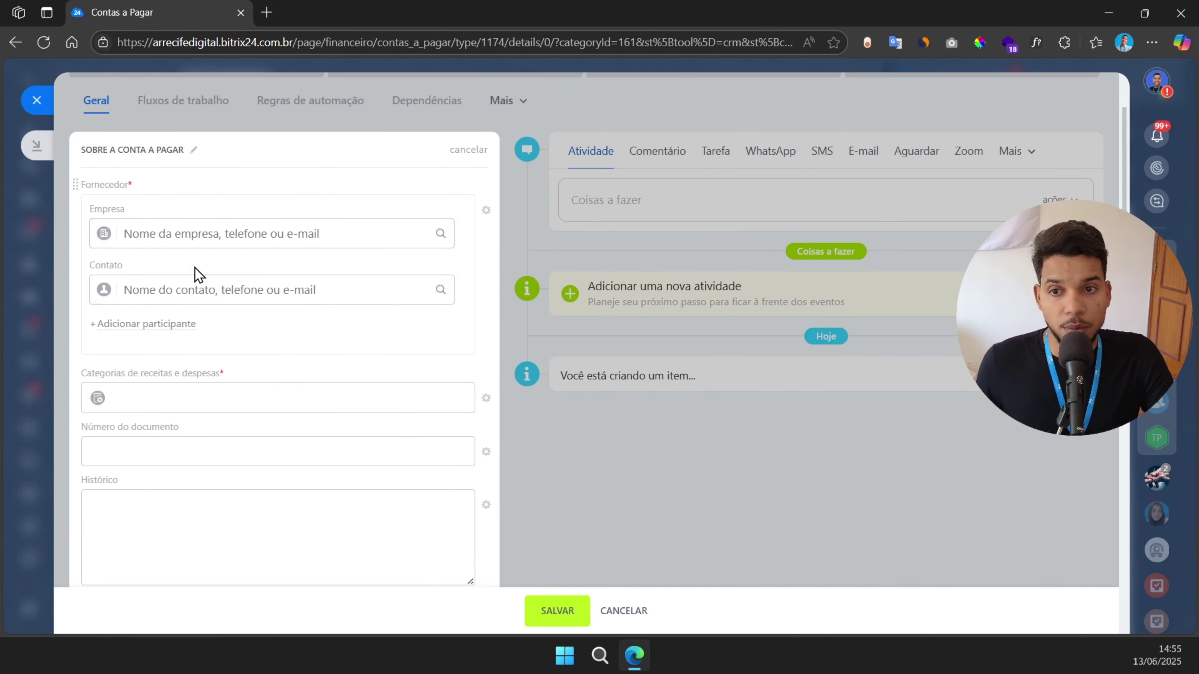
pyautogui.scroll(-3, 195, 267)
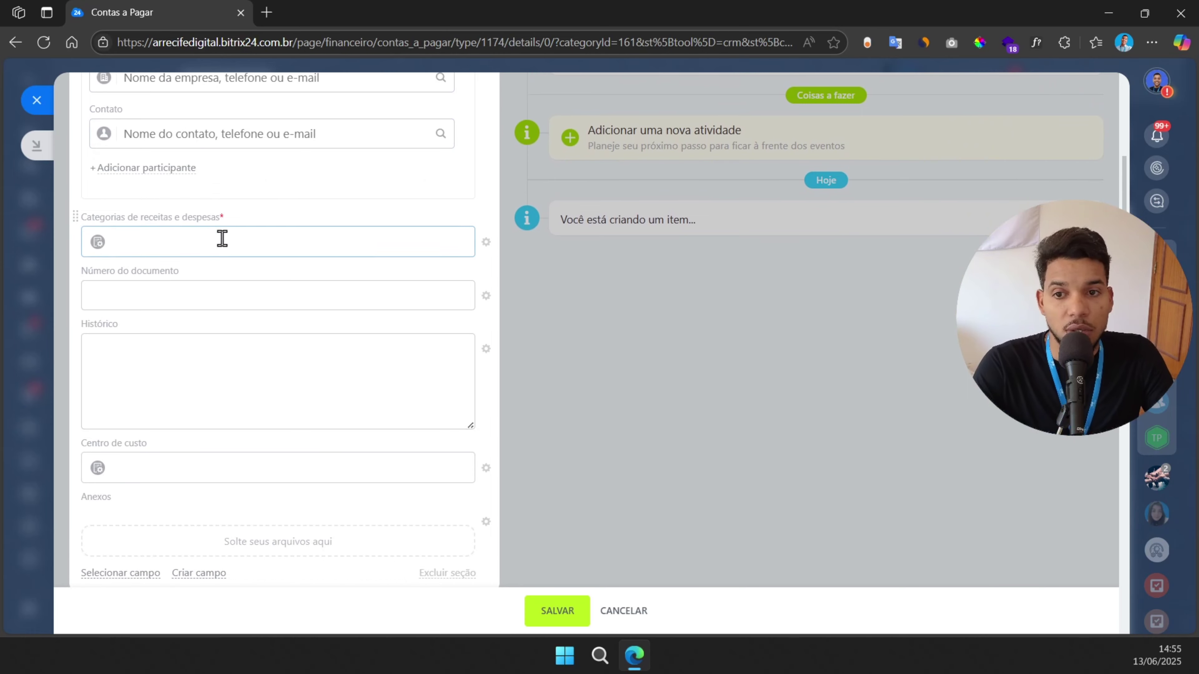
pyautogui.click(193, 245)
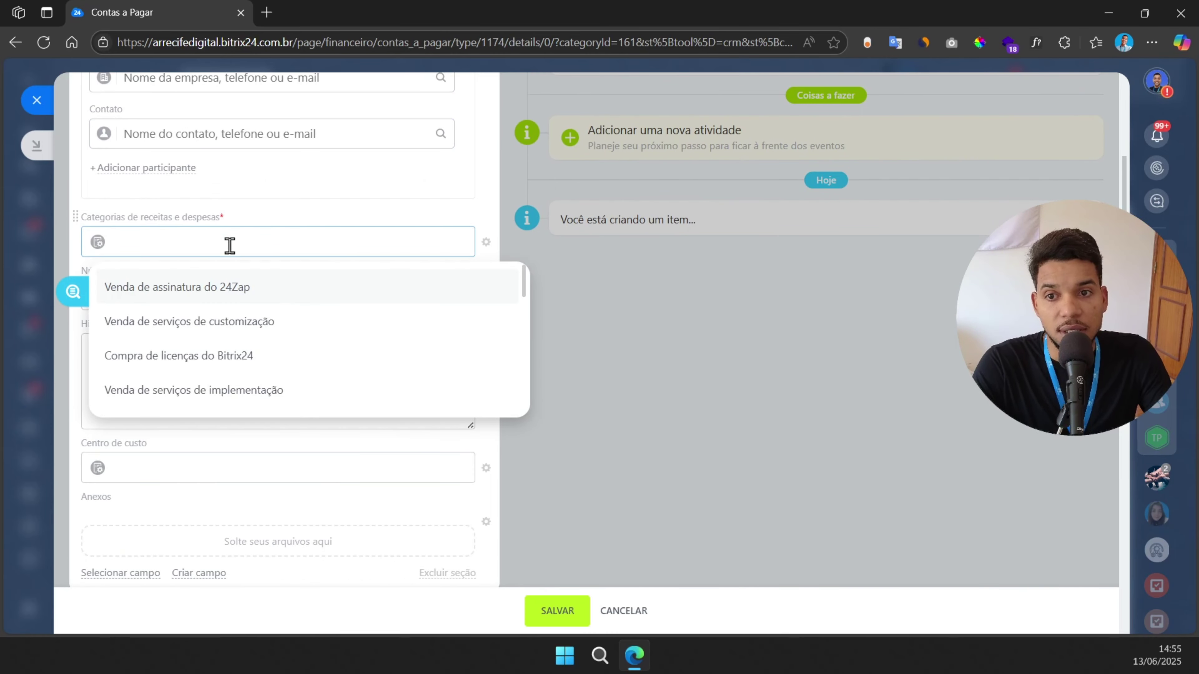
pyautogui.scroll(-2, 223, 335)
pyautogui.scroll(-3, 222, 336)
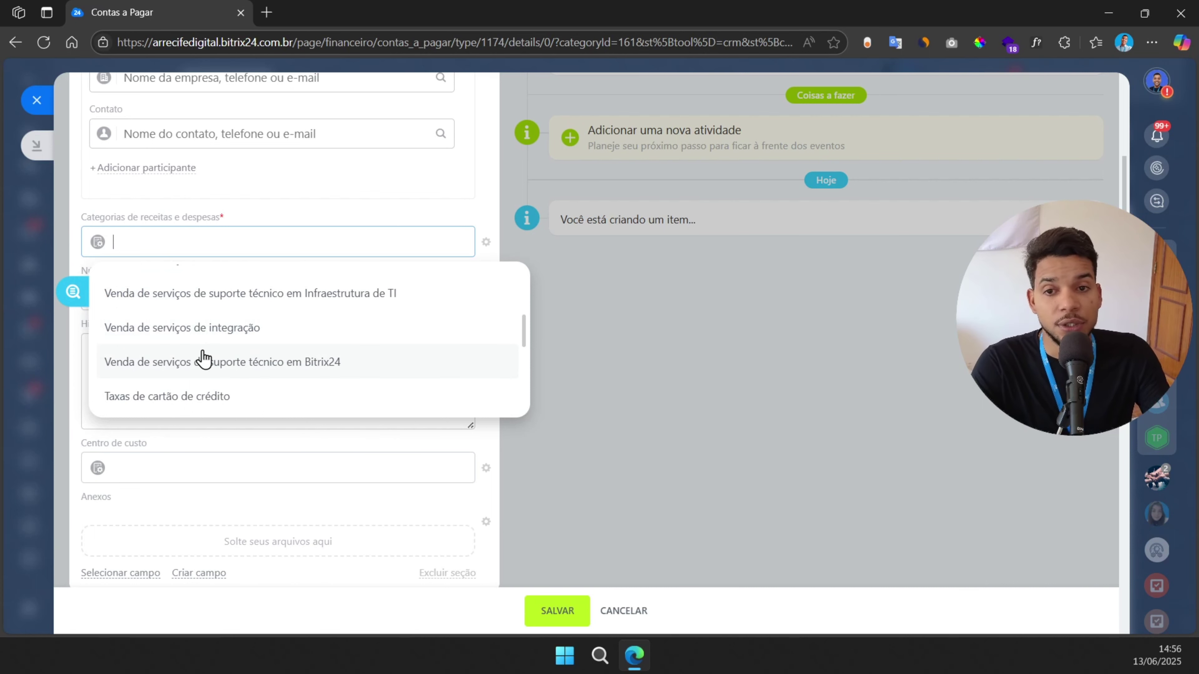
pyautogui.scroll(-2, 236, 378)
pyautogui.scroll(6, 255, 395)
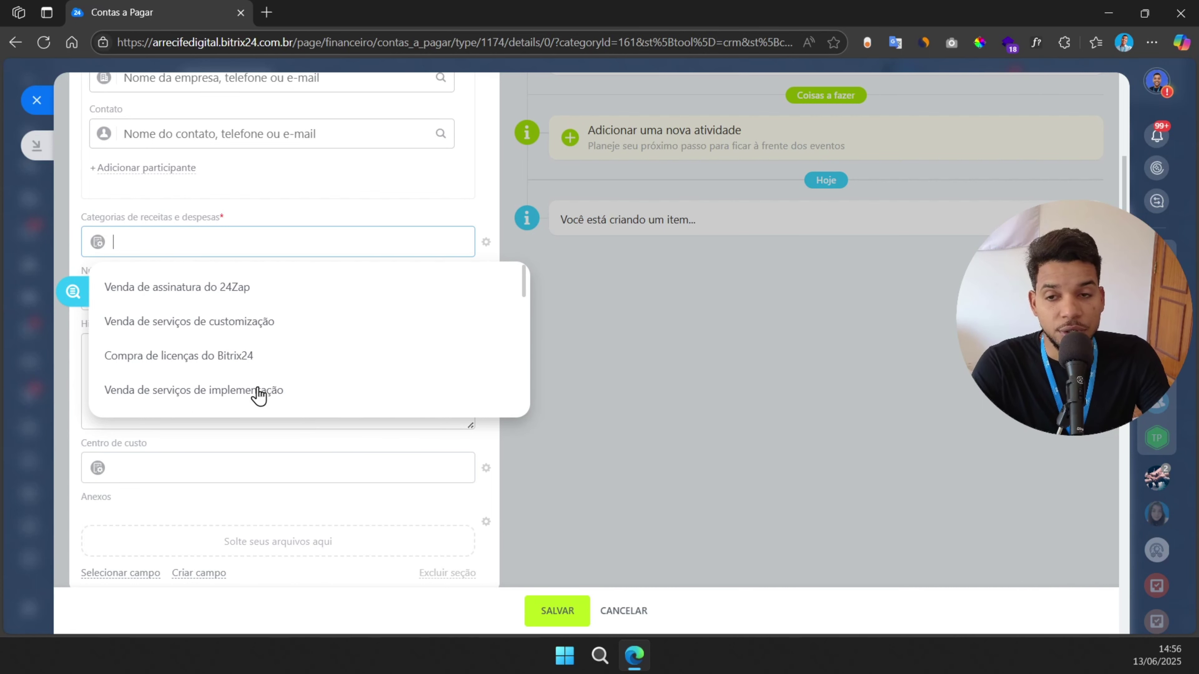
pyautogui.scroll(5, 142, 241)
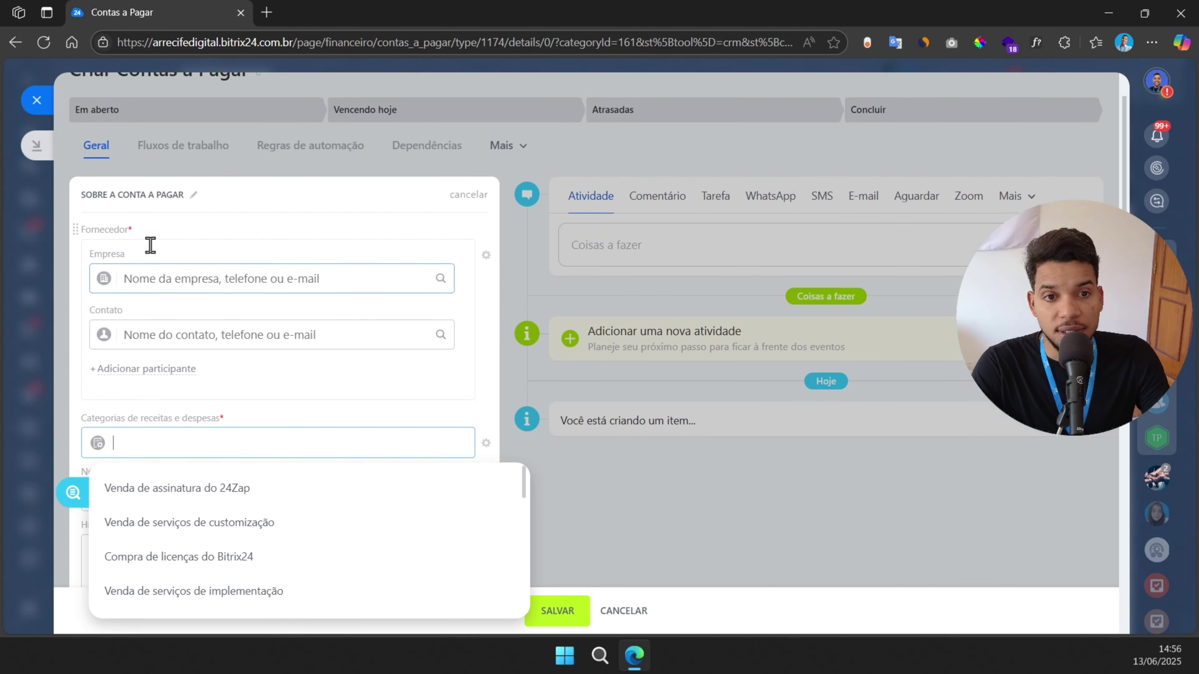
pyautogui.scroll(-4, 163, 270)
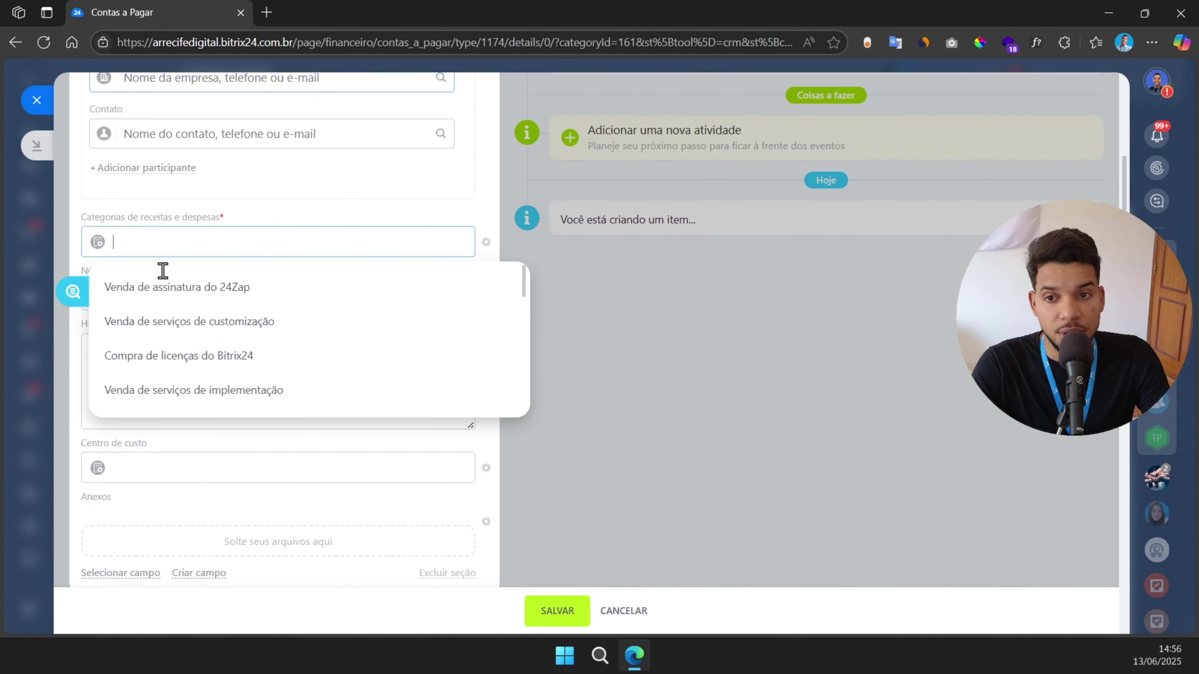
pyautogui.click(208, 224)
# Review the Número do documento and Histórico fields and the available Centro de custo options.
pyautogui.scroll(-2, 163, 274)
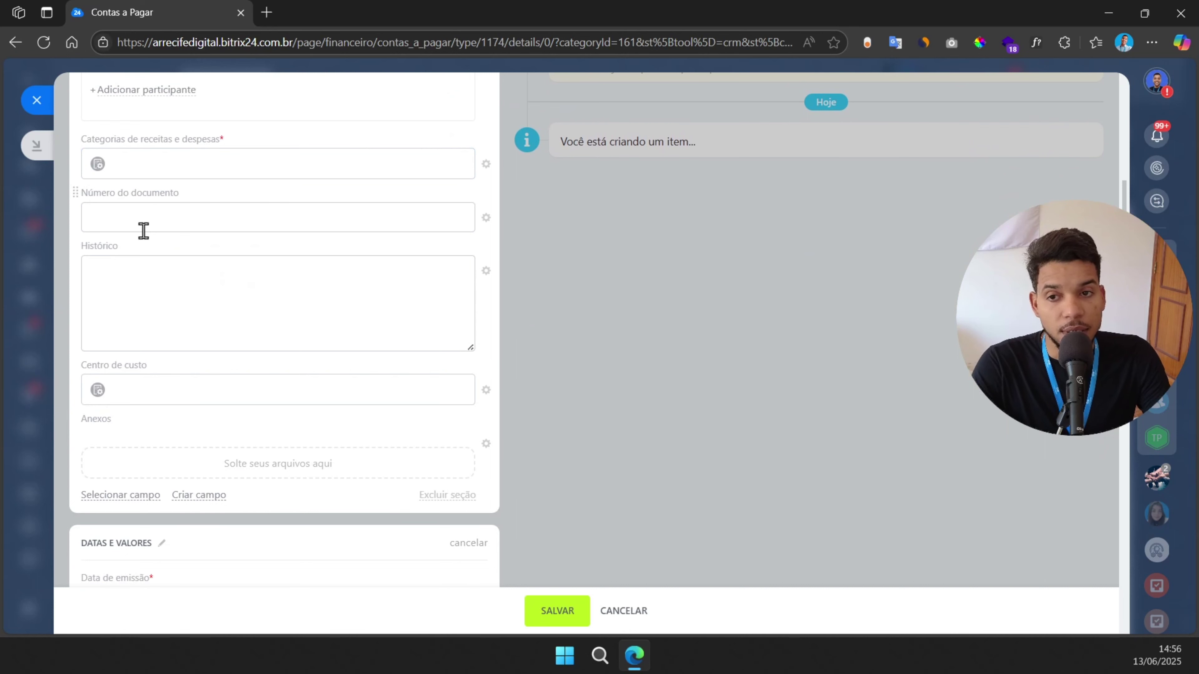
pyautogui.scroll(-2, 148, 257)
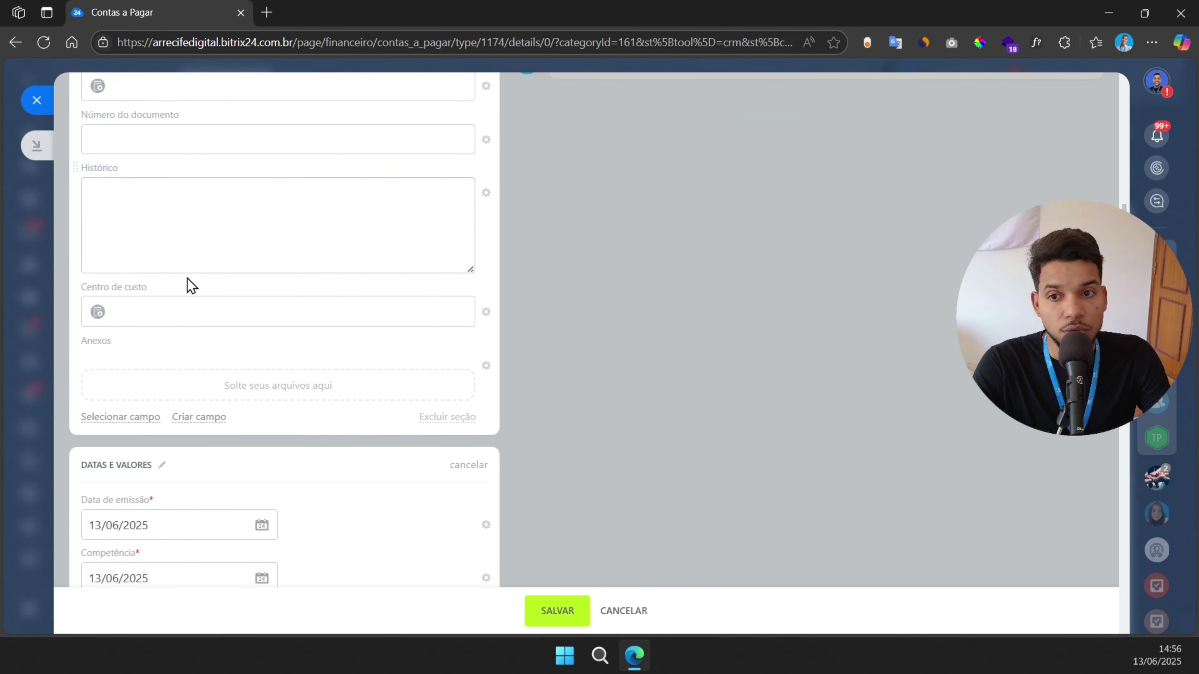
pyautogui.scroll(-2, 187, 265)
pyautogui.click(186, 231)
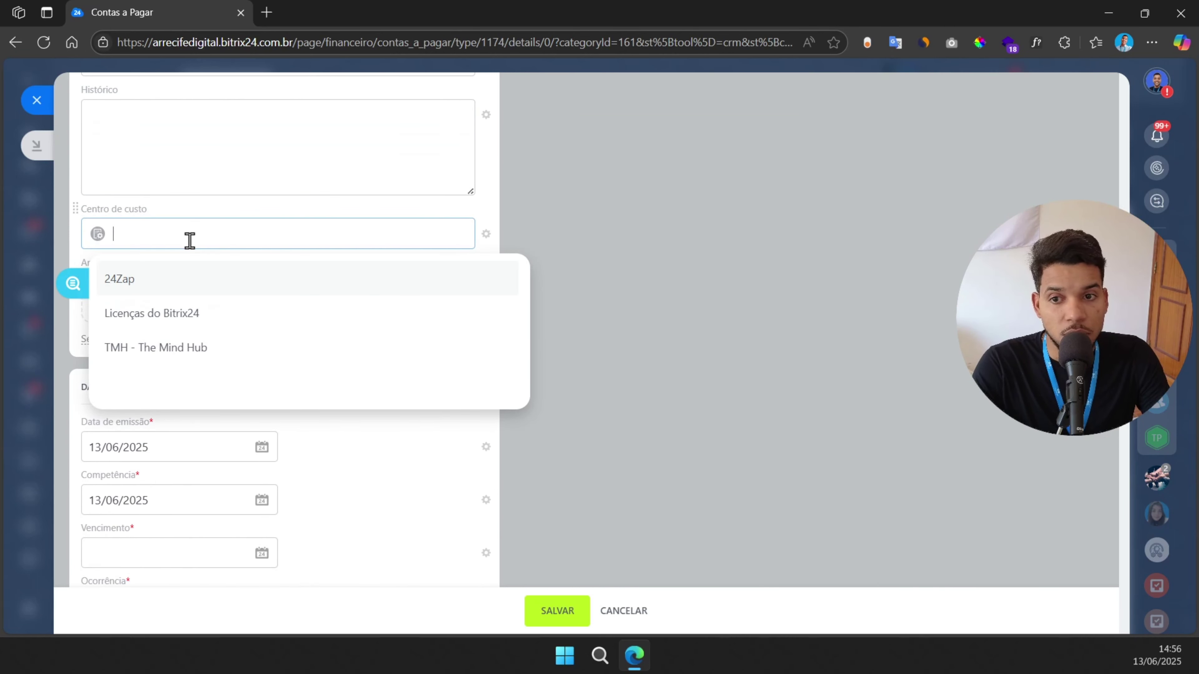
pyautogui.click(211, 220)
pyautogui.scroll(-2, 201, 238)
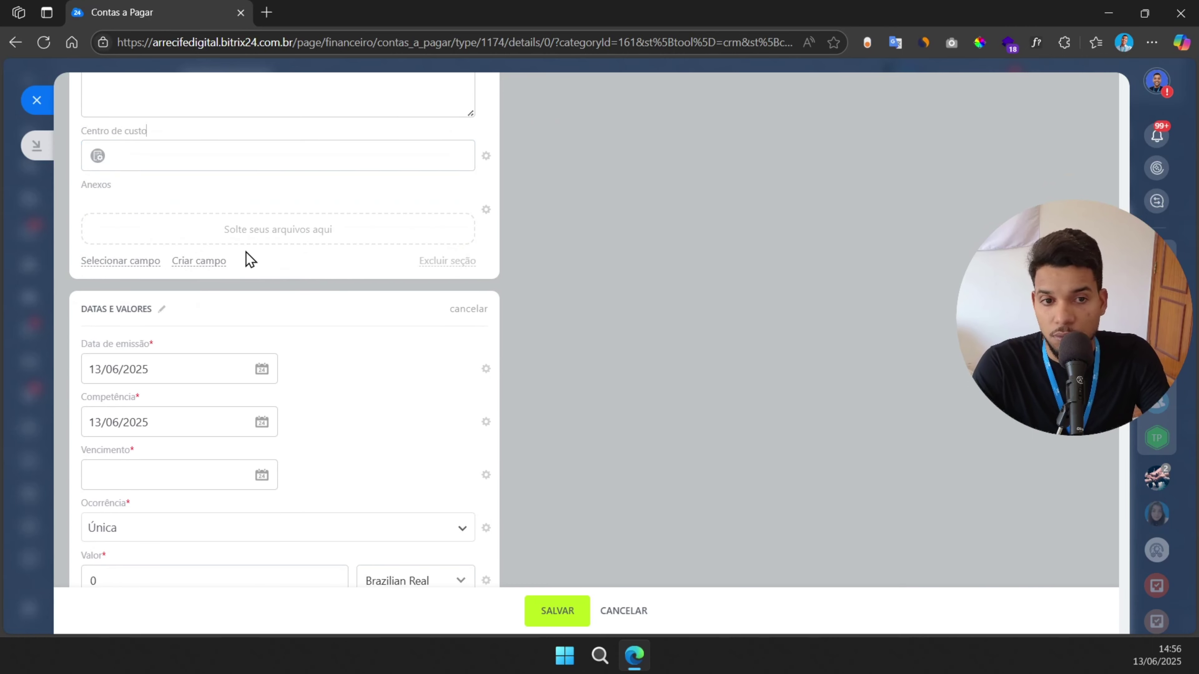
# Examine the fields in the Datas e Valores, Sobre a Baixa and Outras Informações sections of the form.
pyautogui.scroll(-3, 246, 256)
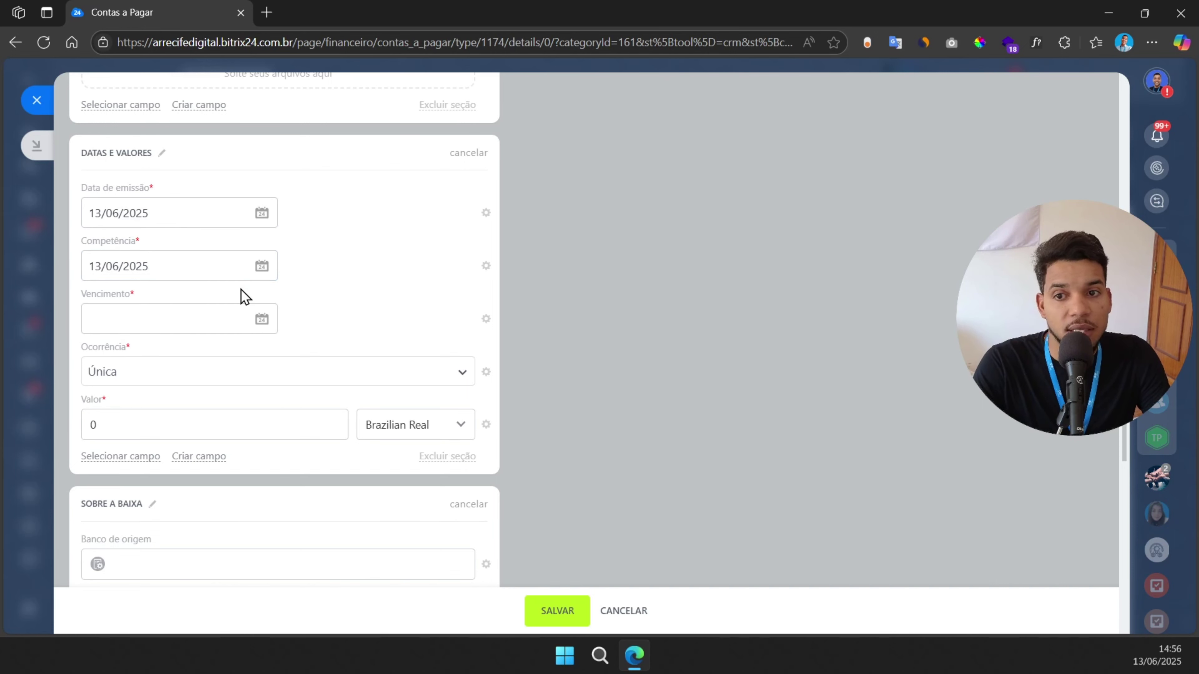
pyautogui.scroll(-5, 241, 289)
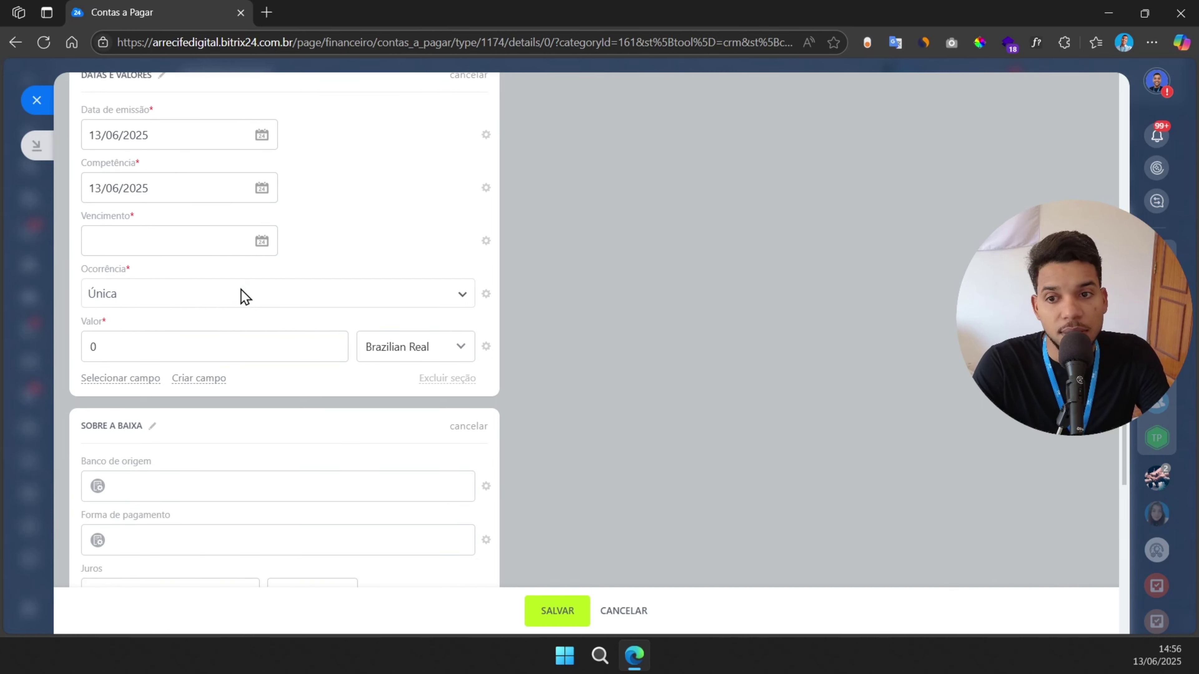
pyautogui.scroll(-2, 242, 297)
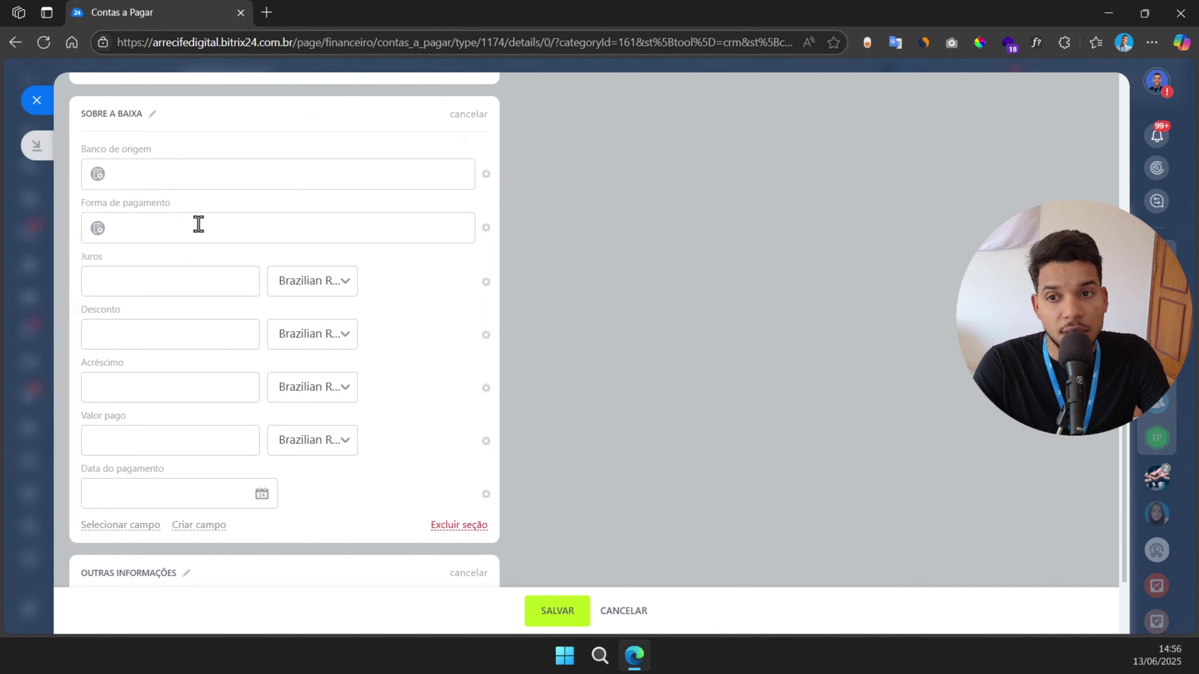
pyautogui.scroll(3, 267, 303)
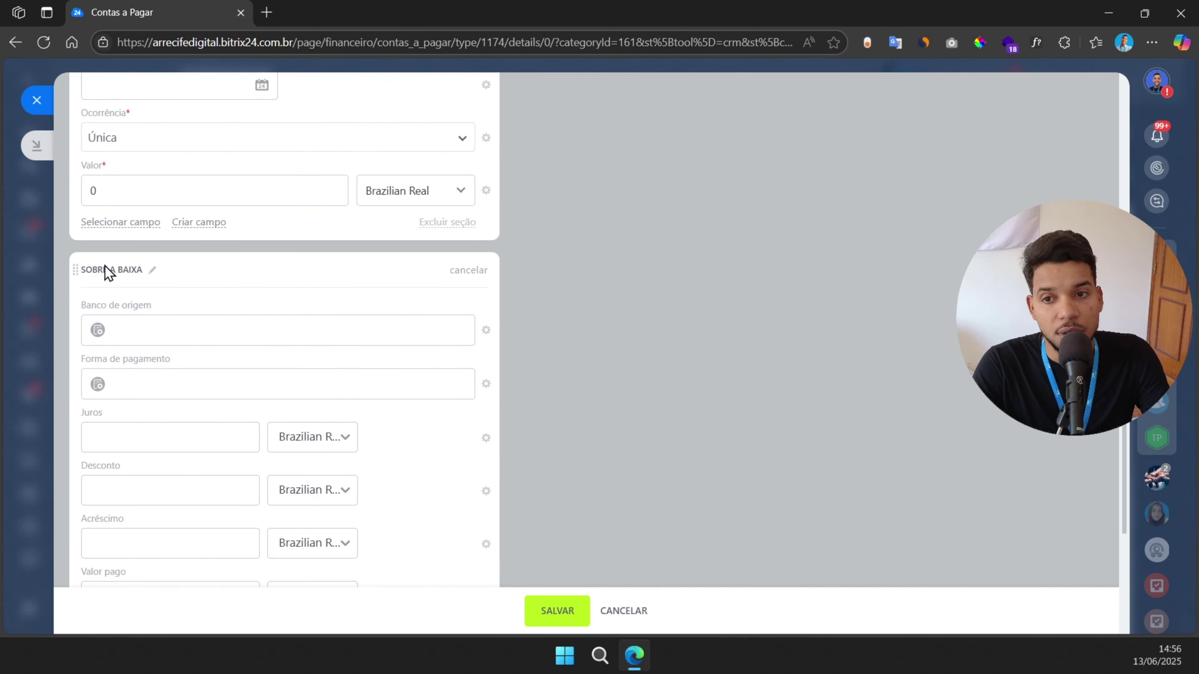
pyautogui.scroll(-3, 184, 348)
pyautogui.scroll(-3, 206, 446)
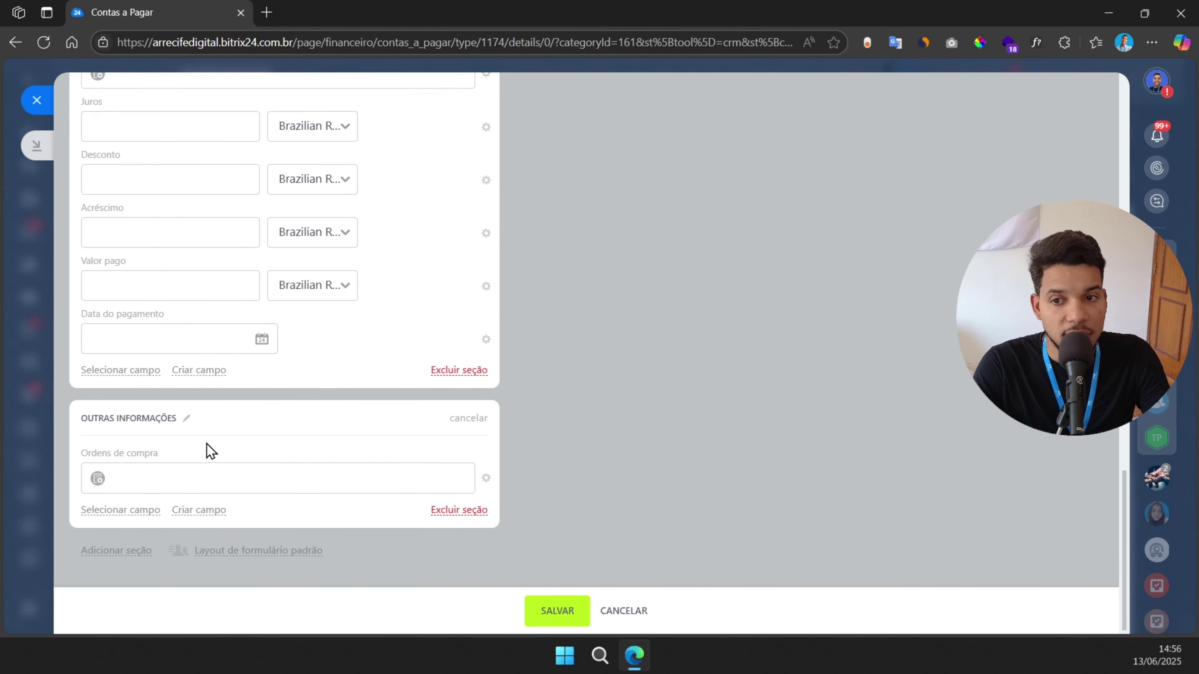
pyautogui.scroll(6, 240, 391)
pyautogui.scroll(-1, 241, 381)
pyautogui.scroll(1, 238, 381)
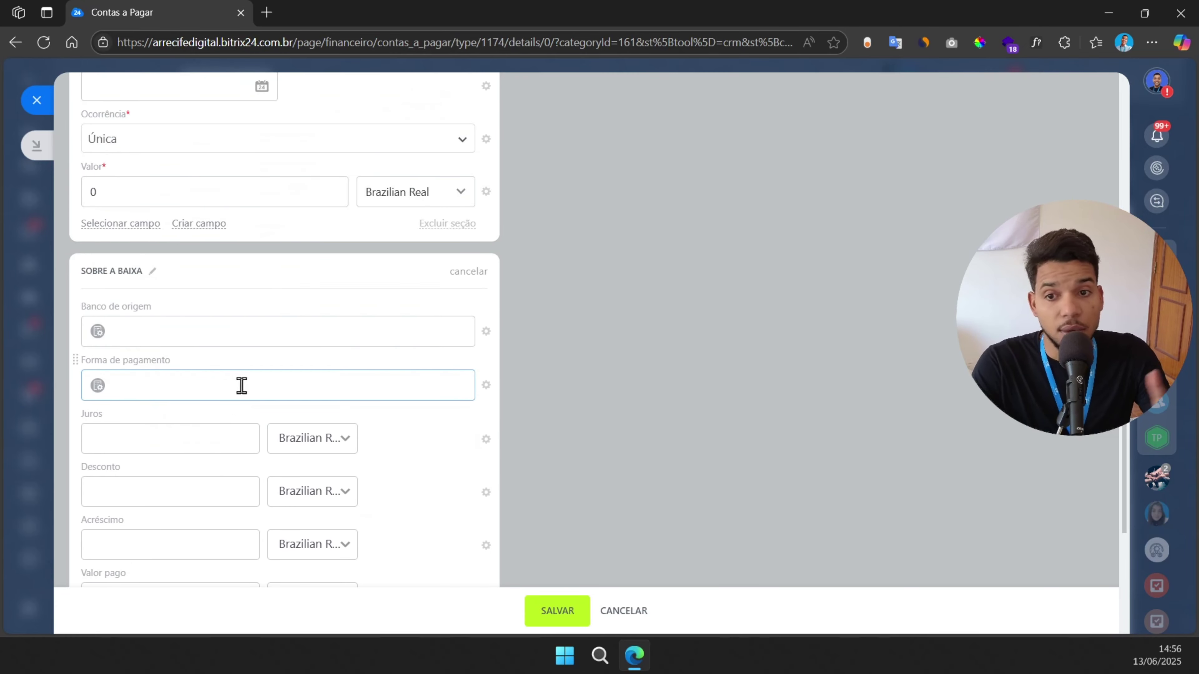
pyautogui.scroll(-6, 253, 425)
pyautogui.scroll(3, 254, 425)
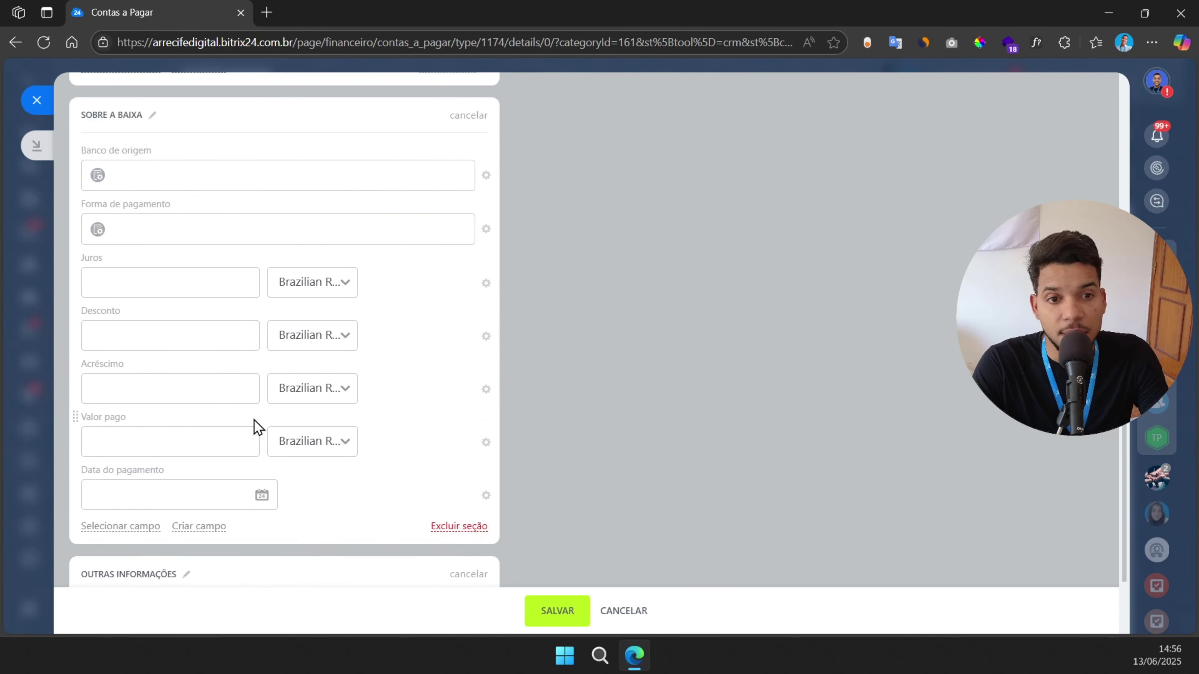
# Set the Fornecedor company of the new account payable to Arrecife Digital.
pyautogui.scroll(15, 254, 420)
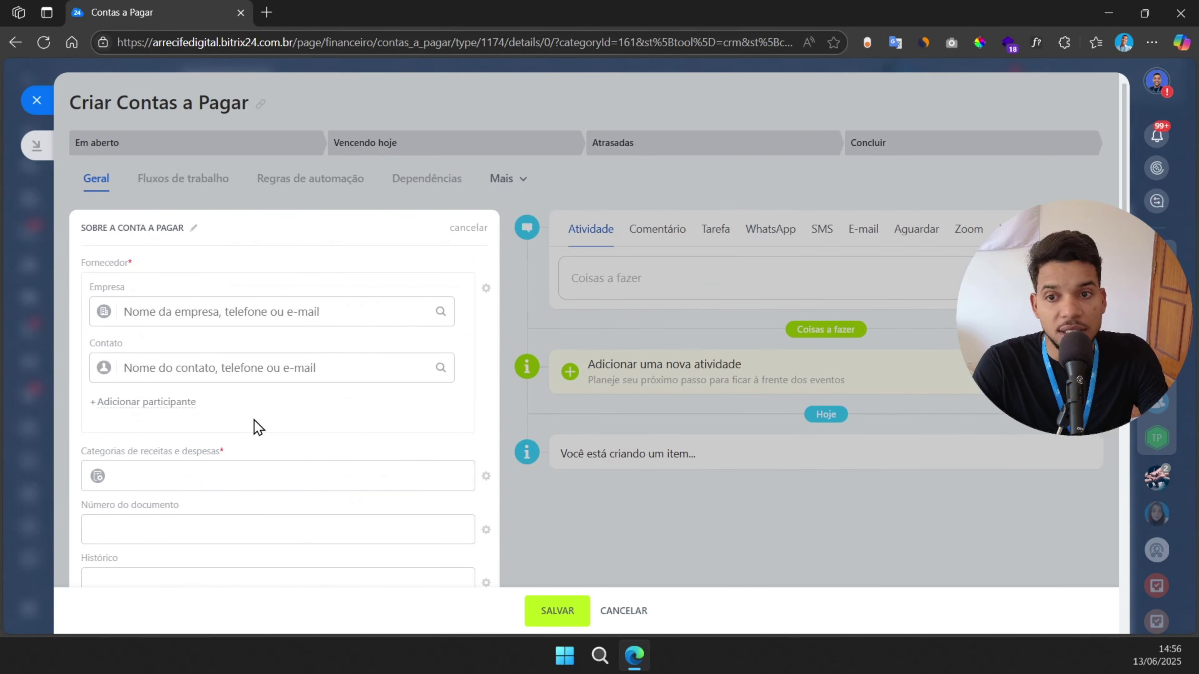
pyautogui.click(234, 321)
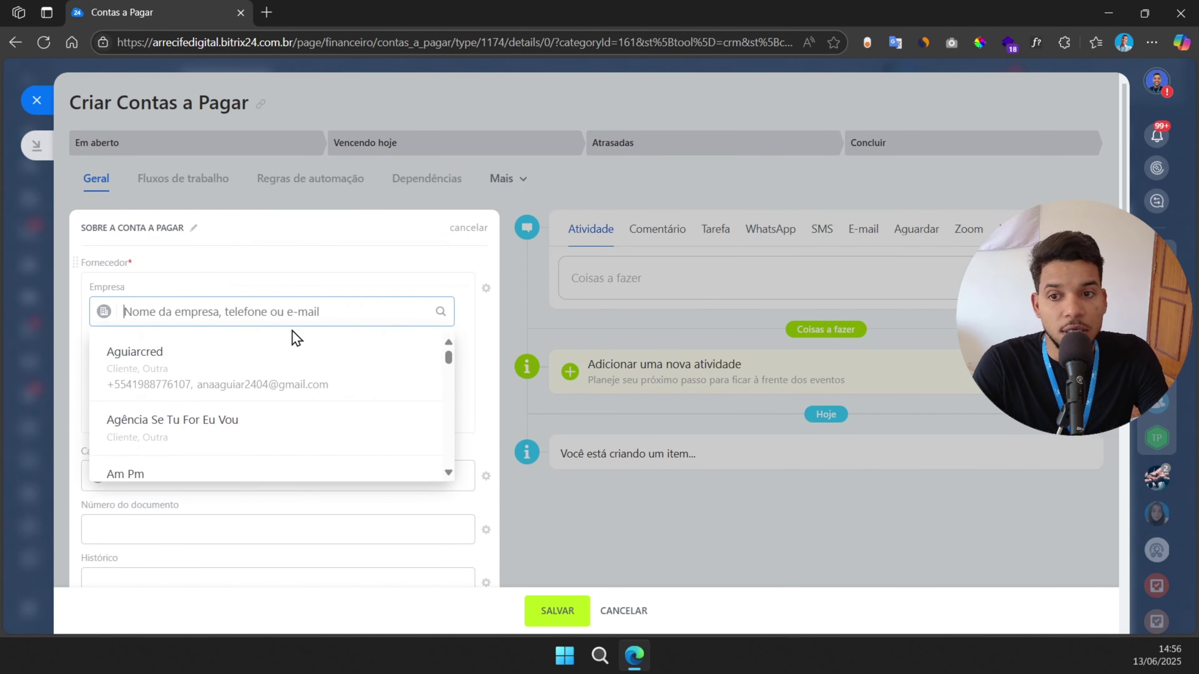
pyautogui.write('Arrecife')
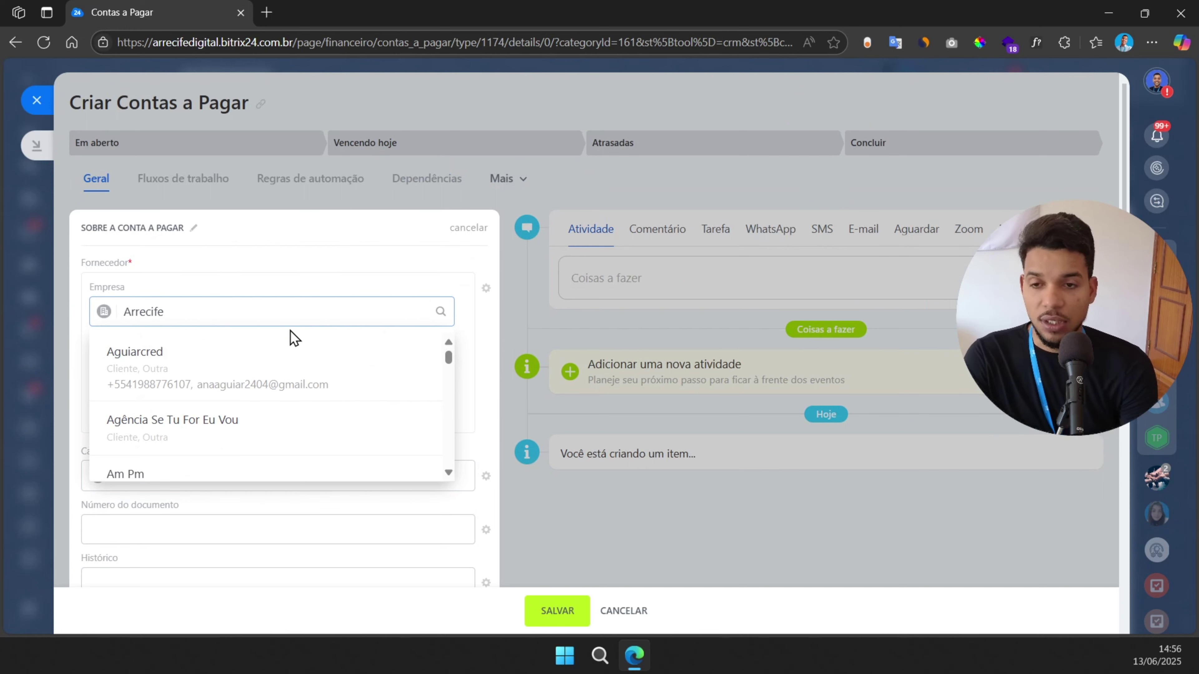
pyautogui.click(291, 344)
# Find the expense categories matching "des" and set Categorias de receitas e despesas to Despesas com telefonia.
pyautogui.scroll(-5, 286, 325)
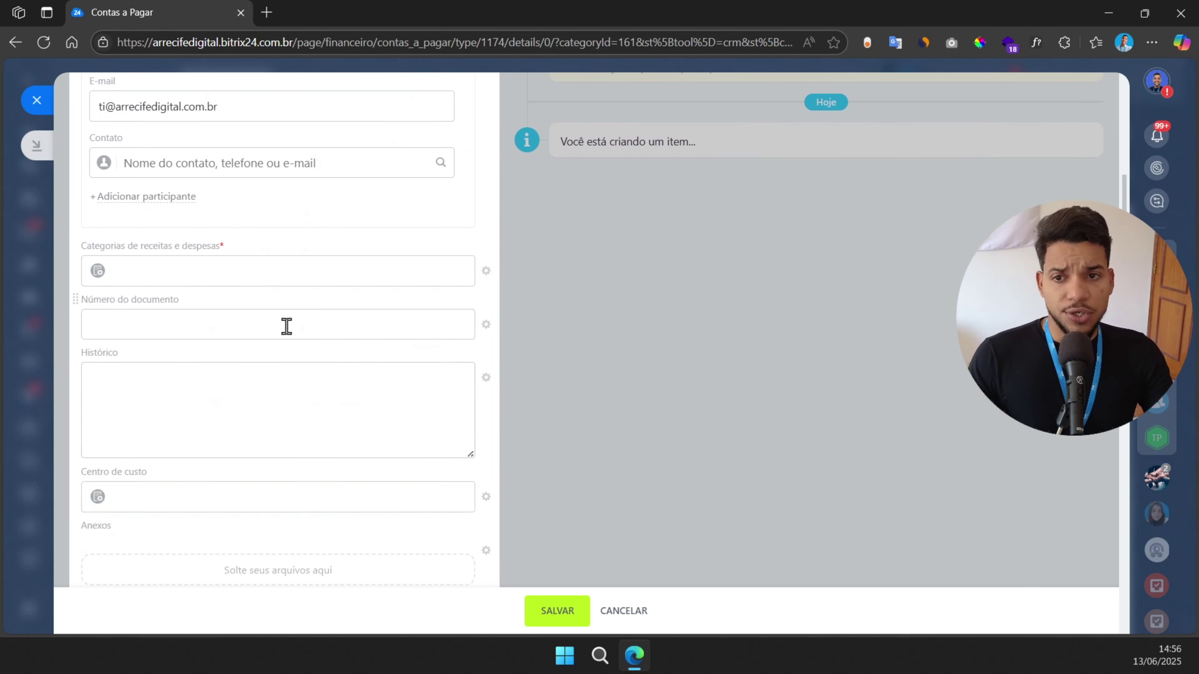
pyautogui.click(252, 273)
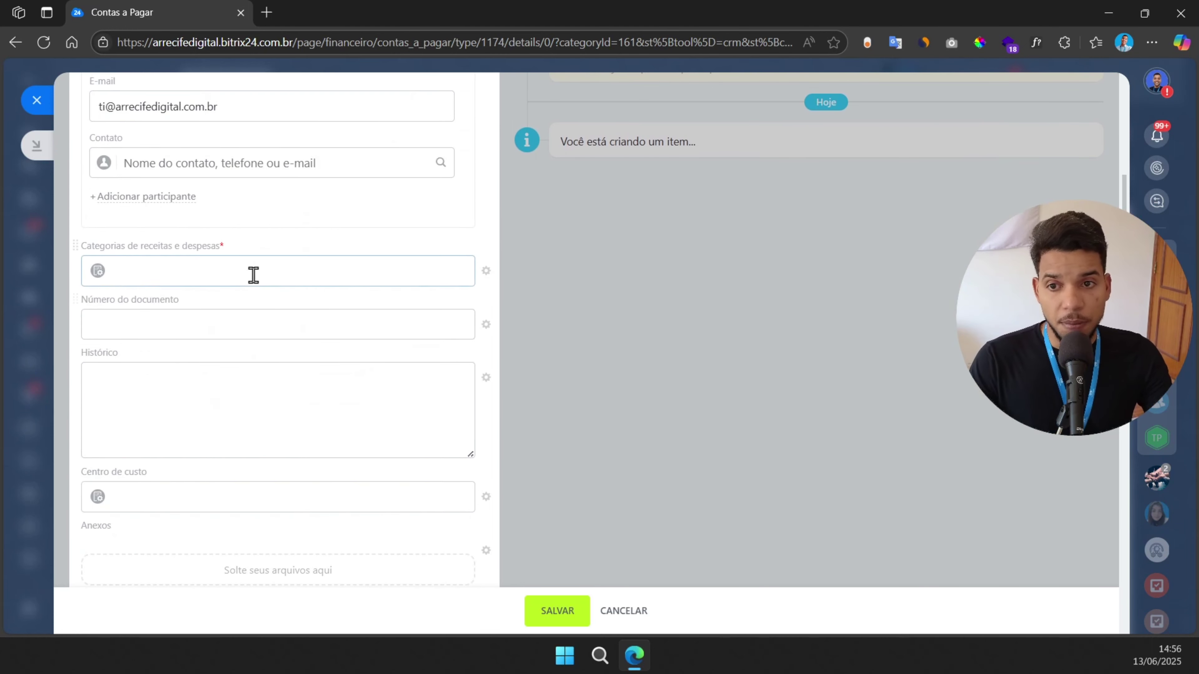
pyautogui.scroll(-2, 241, 376)
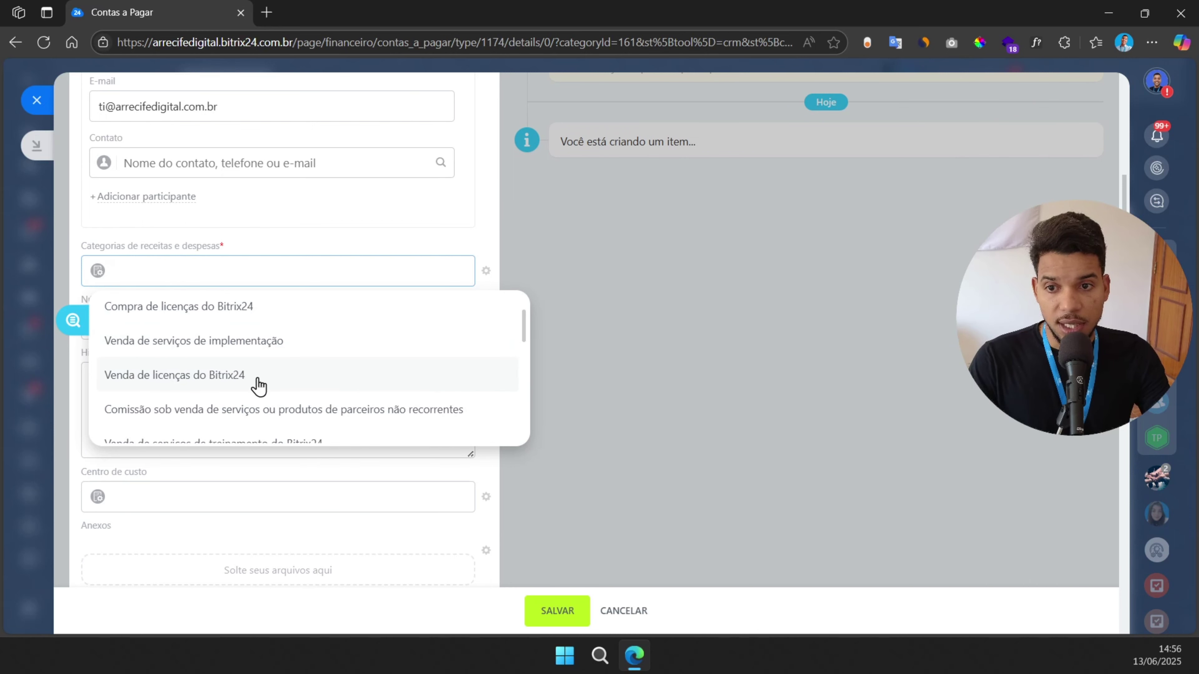
pyautogui.scroll(-2, 266, 378)
pyautogui.write('des')
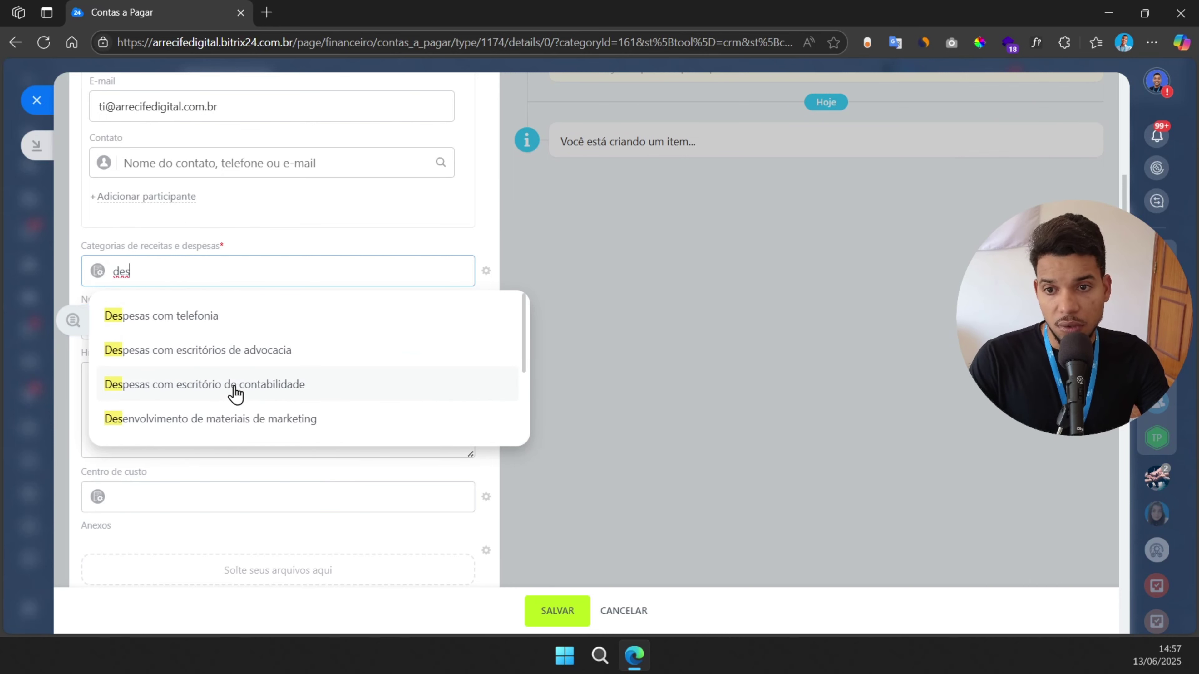
pyautogui.scroll(1, 232, 381)
pyautogui.click(206, 397)
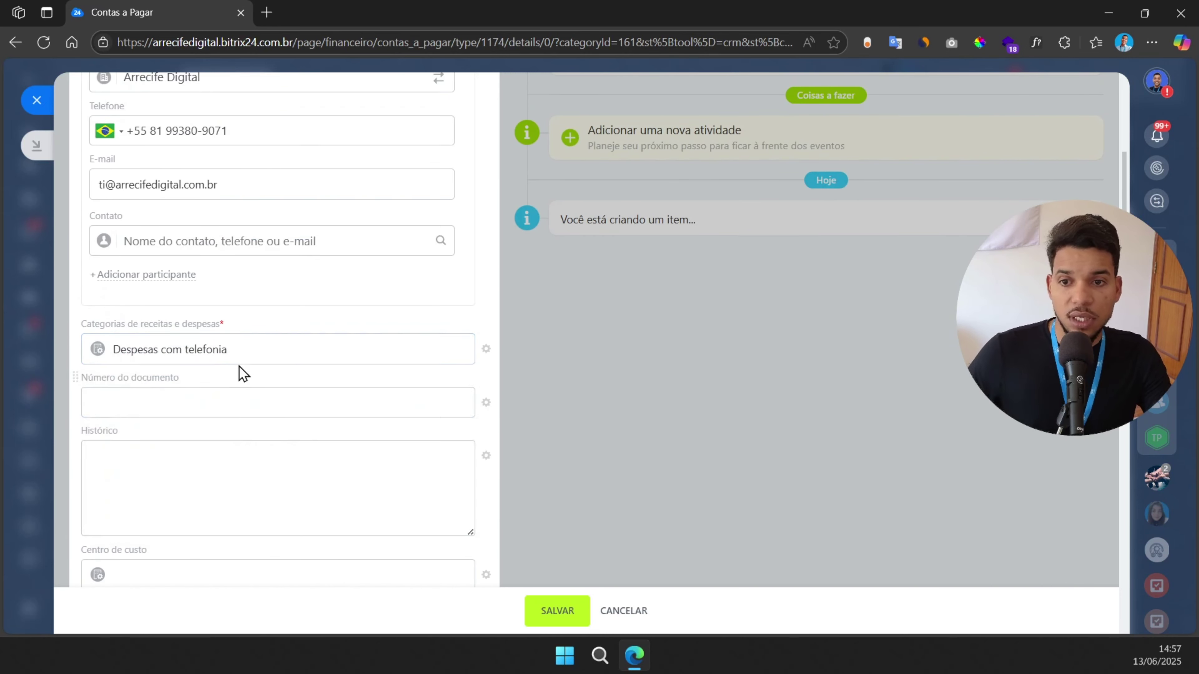
# Leave Número do documento empty and enter "Custo com 01 linha telefonica Voip" as the Histórico.
pyautogui.scroll(-1, 272, 319)
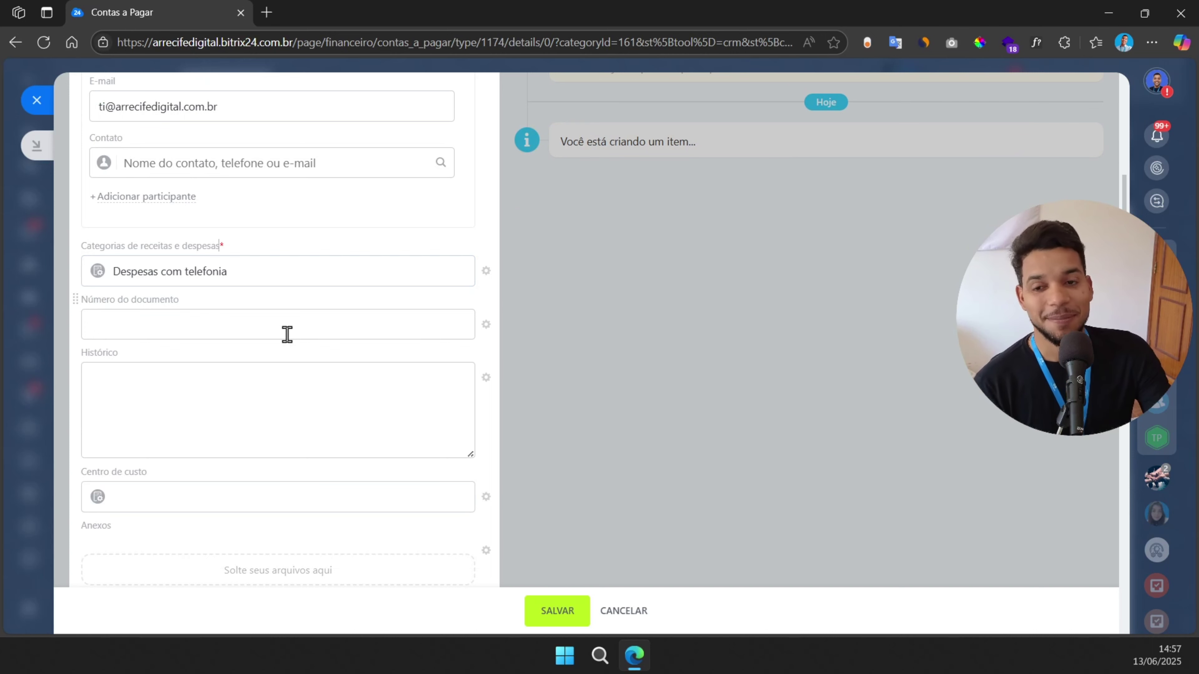
pyautogui.scroll(-2, 286, 335)
pyautogui.scroll(2, 284, 335)
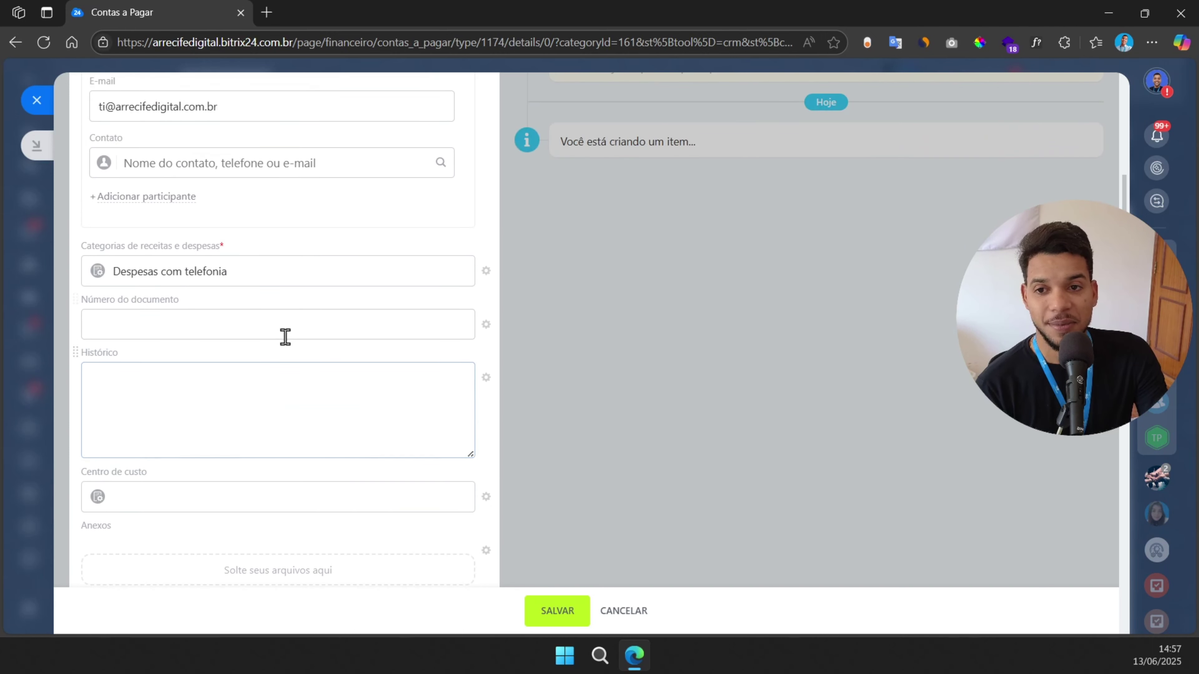
pyautogui.click(218, 336)
pyautogui.scroll(-1, 218, 340)
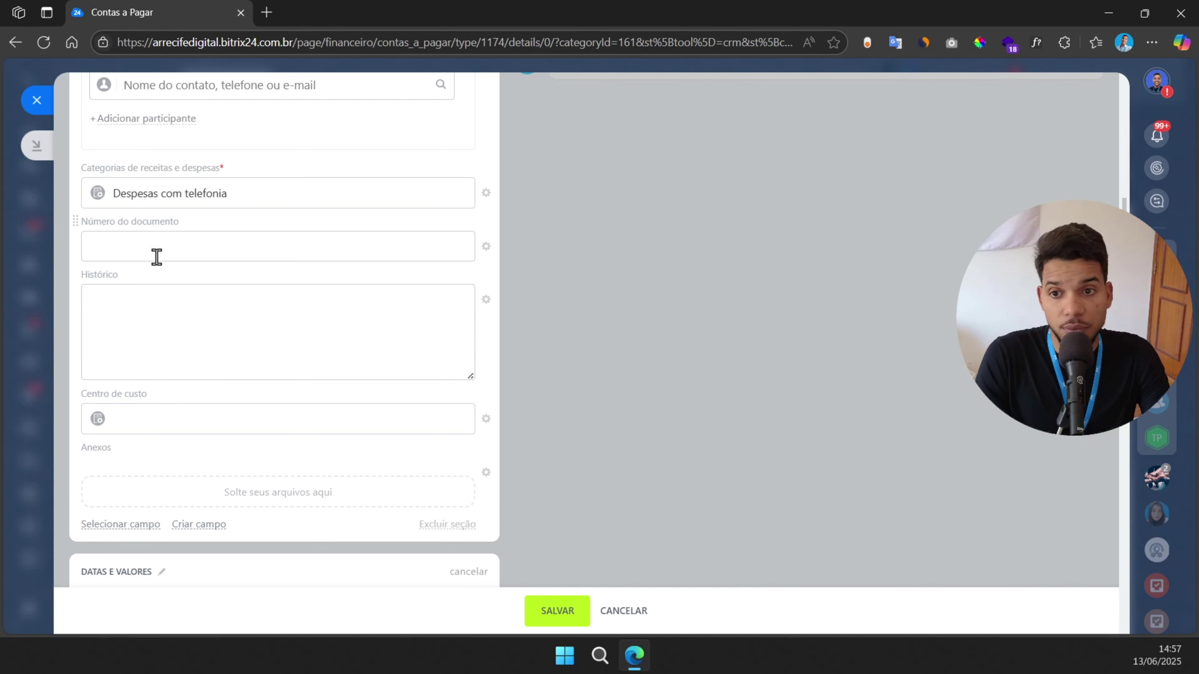
pyautogui.scroll(-1, 156, 257)
pyautogui.click(195, 243)
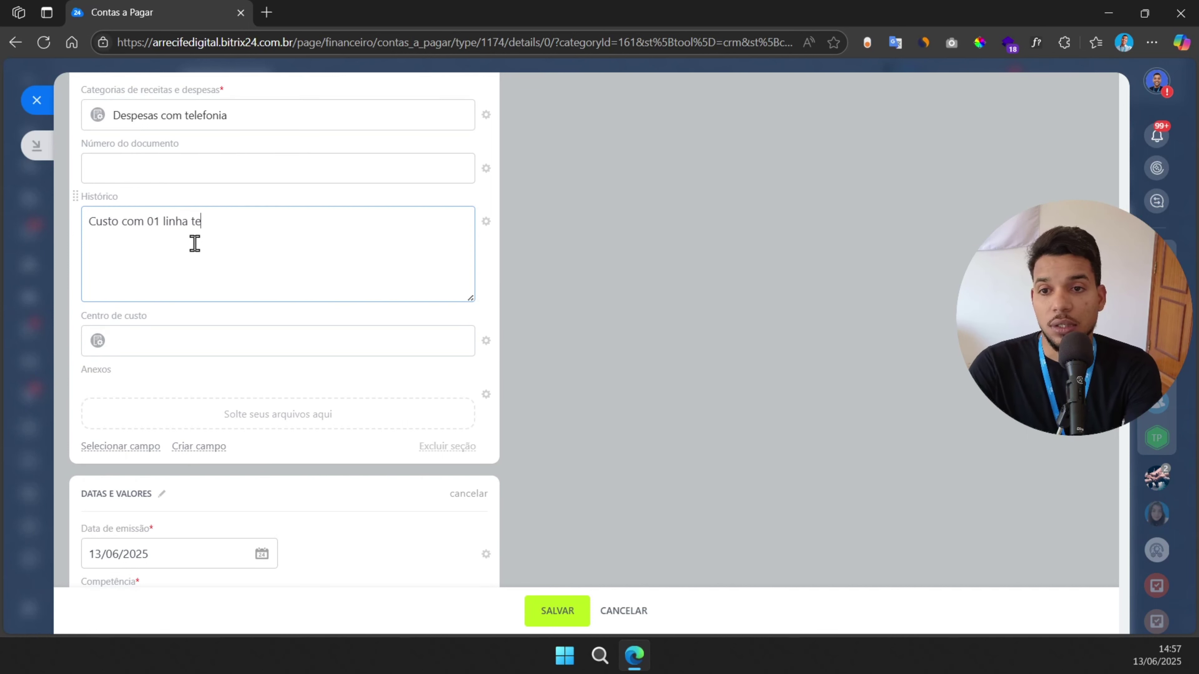
pyautogui.write('Voip')
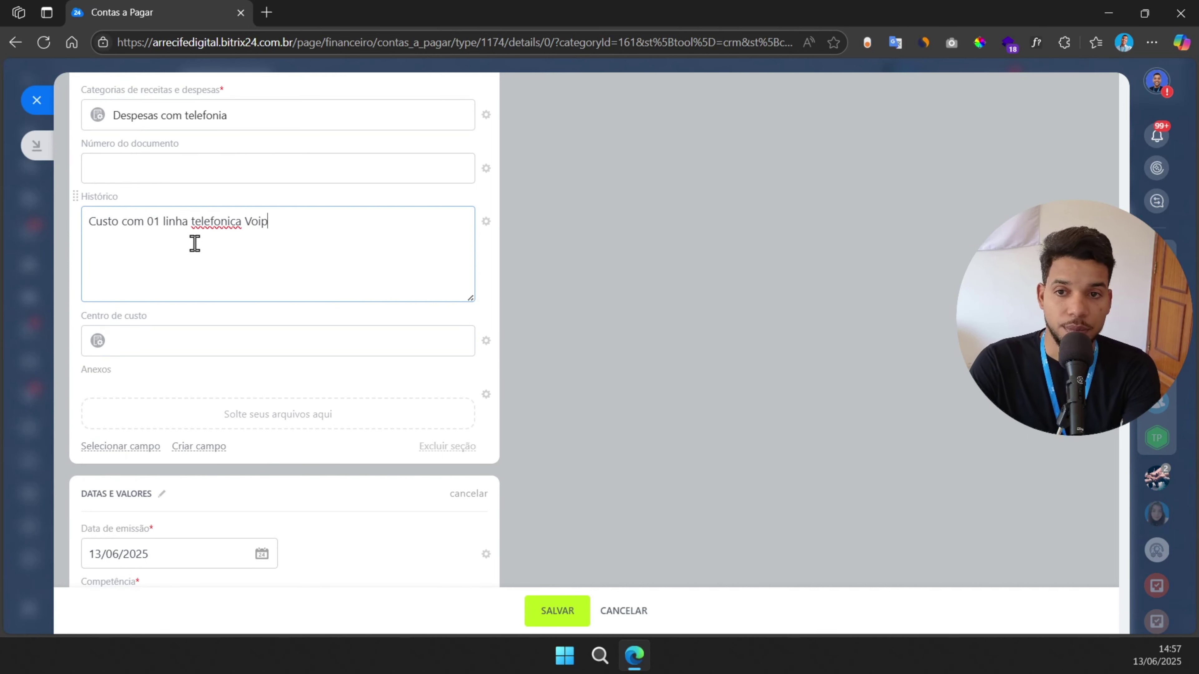
# Set the Centro de custo of the account payable to TMH - The Mind Hub.
pyautogui.scroll(-1, 195, 243)
pyautogui.click(207, 265)
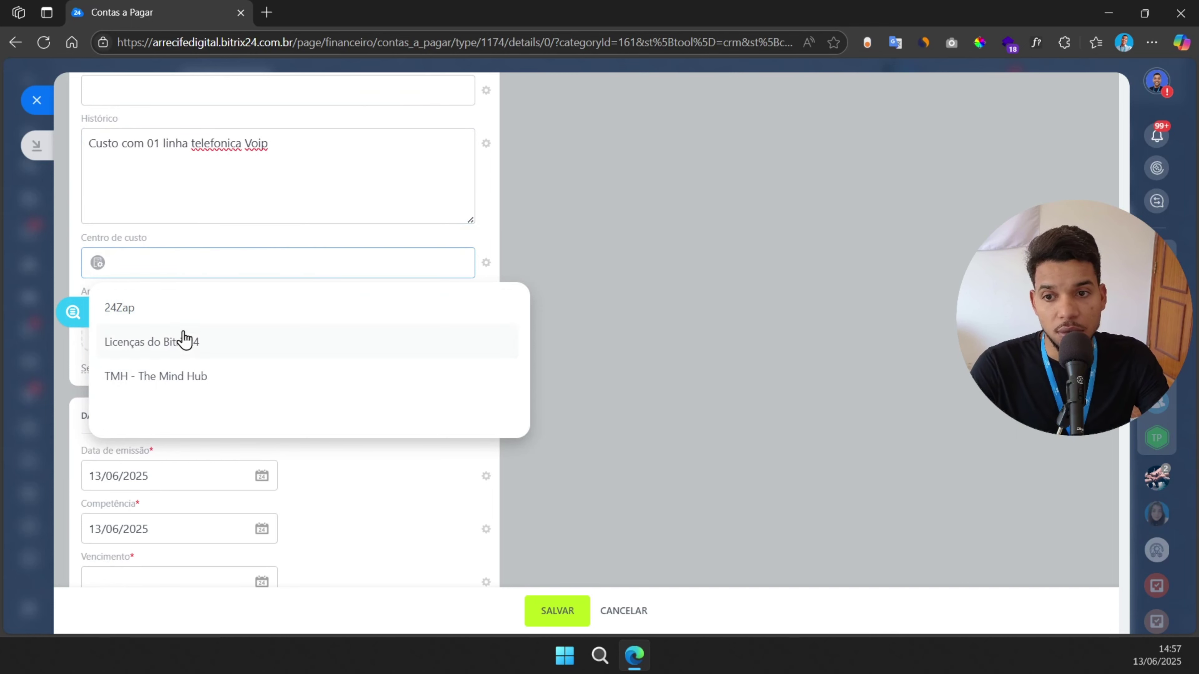
pyautogui.click(188, 375)
# Set the Vencimento date in the Datas e Valores section to 20/06/2025.
pyautogui.scroll(-1, 217, 247)
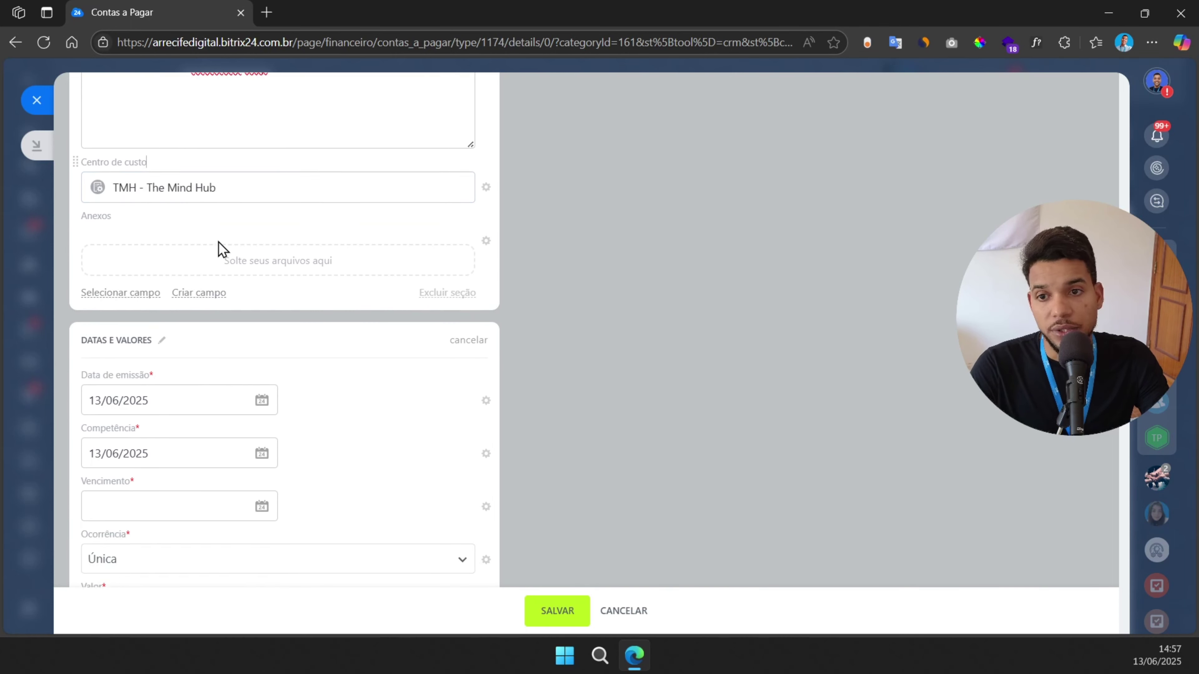
pyautogui.scroll(-3, 267, 286)
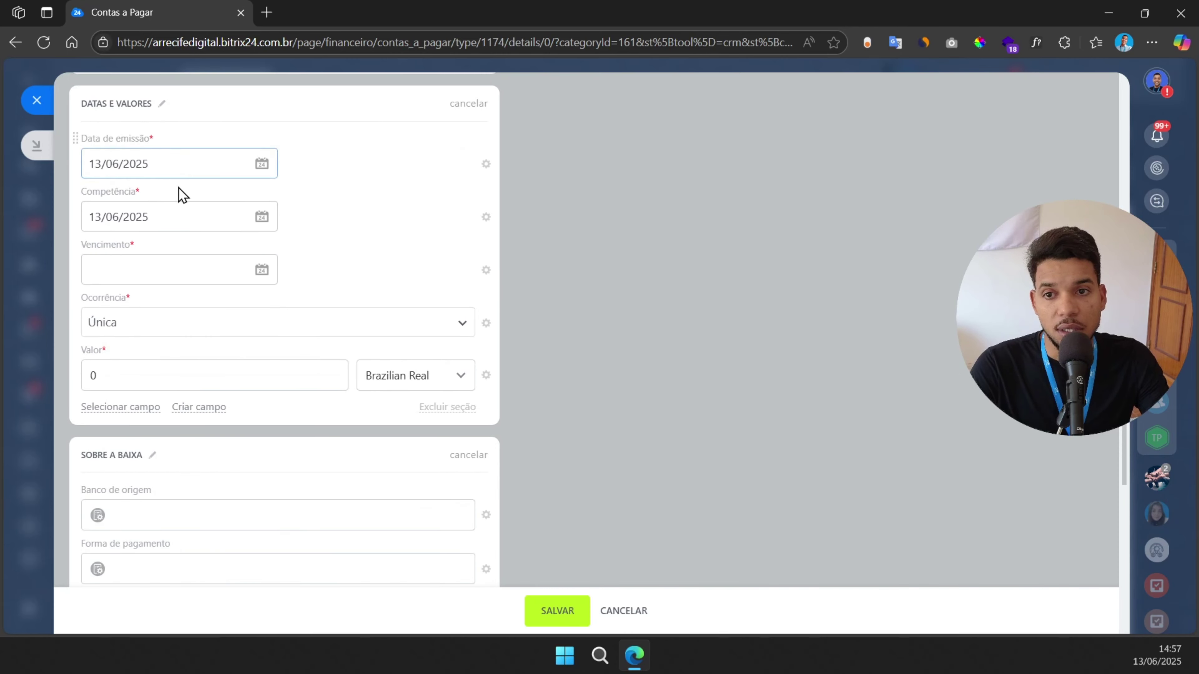
pyautogui.click(160, 270)
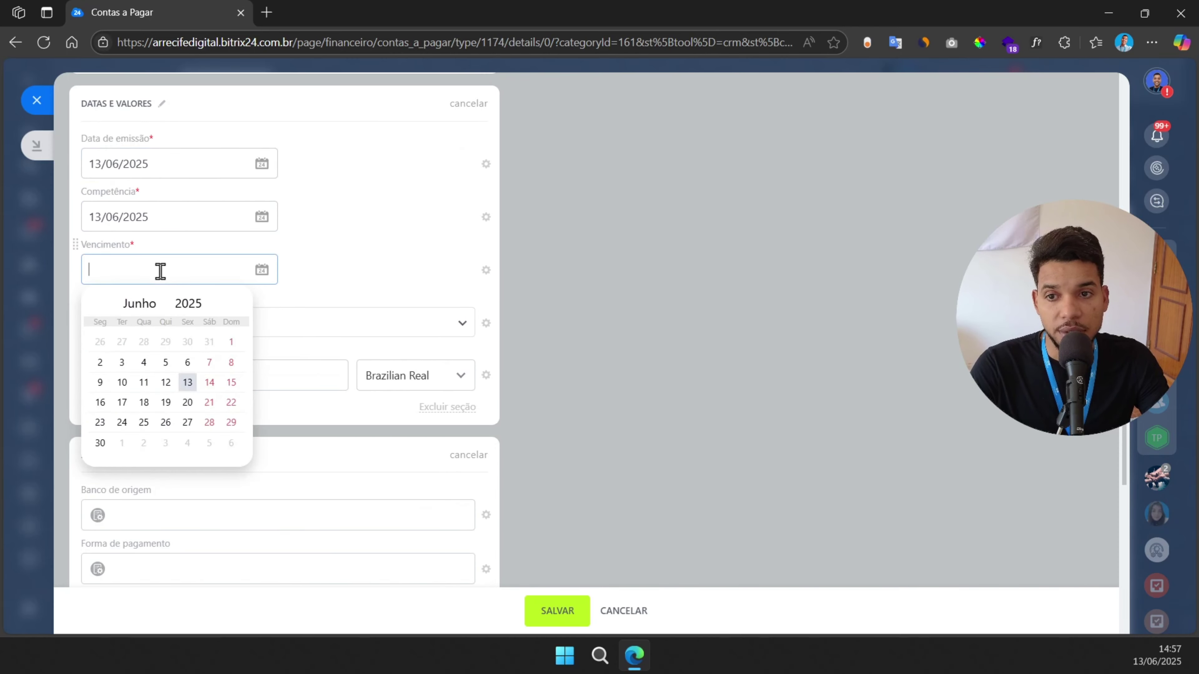
pyautogui.click(187, 403)
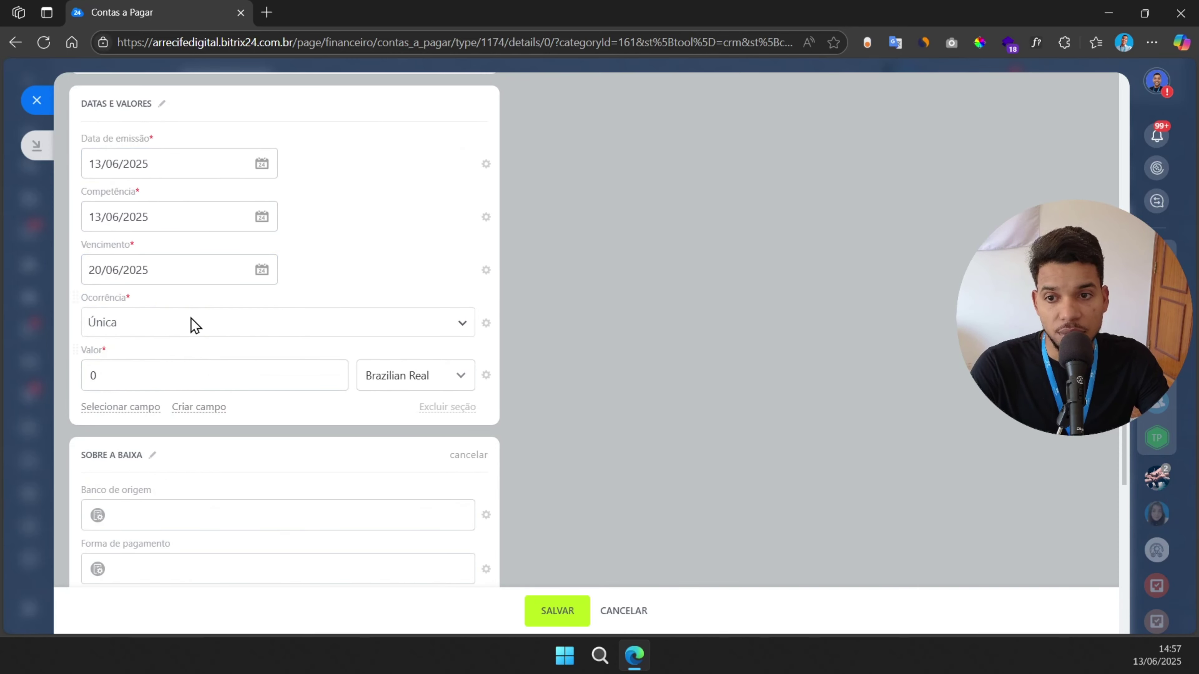
# Set the Valor to 150 Brazilian Real and save the new account payable.
pyautogui.doubleClick(130, 373)
pyautogui.write('150')
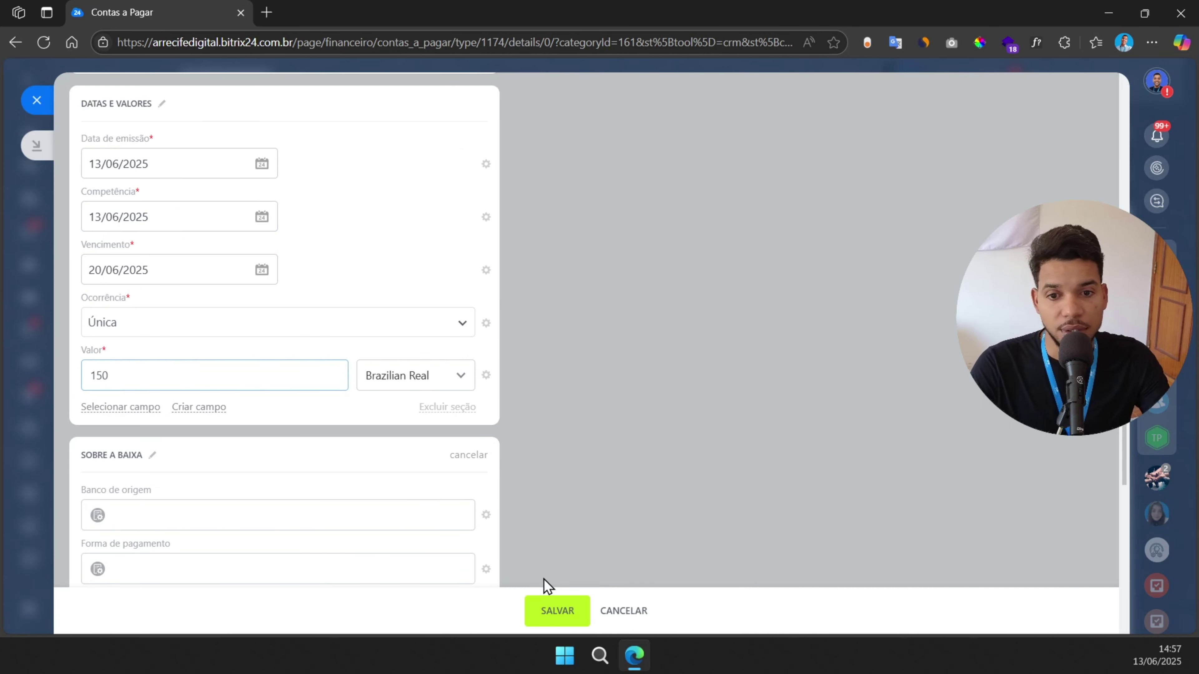
pyautogui.click(553, 608)
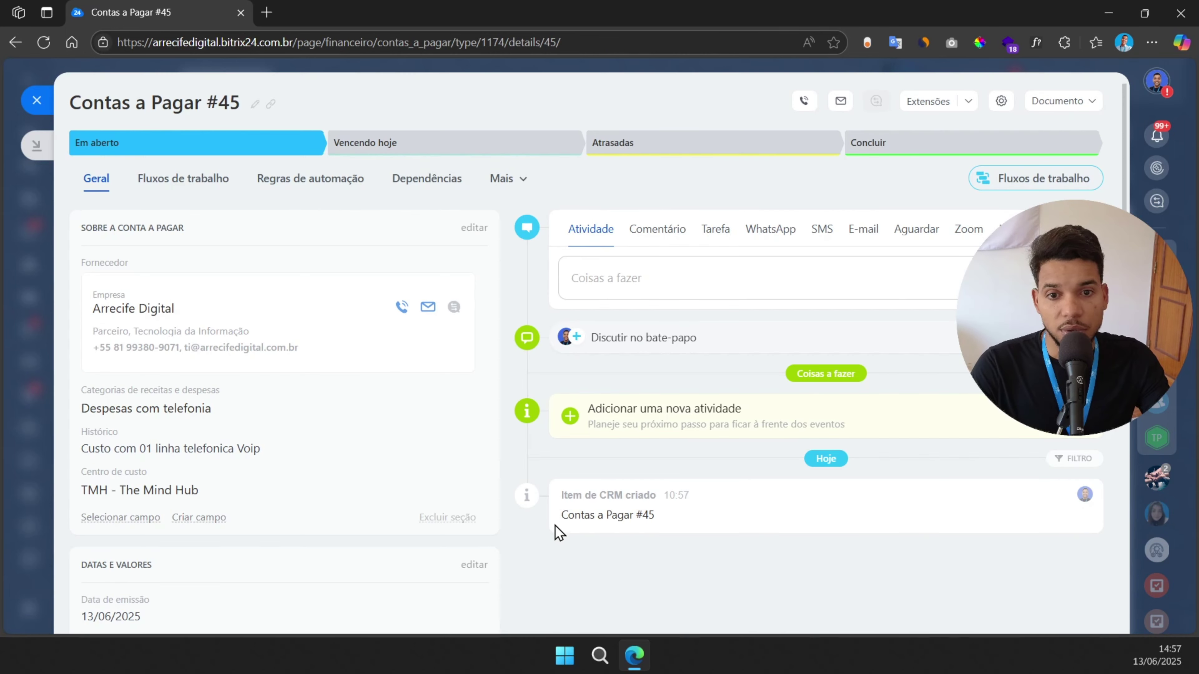
# Review the sections and stages of the saved account payable, and return to the Contas a Pagar list.
pyautogui.scroll(-8, 552, 526)
pyautogui.scroll(10, 553, 526)
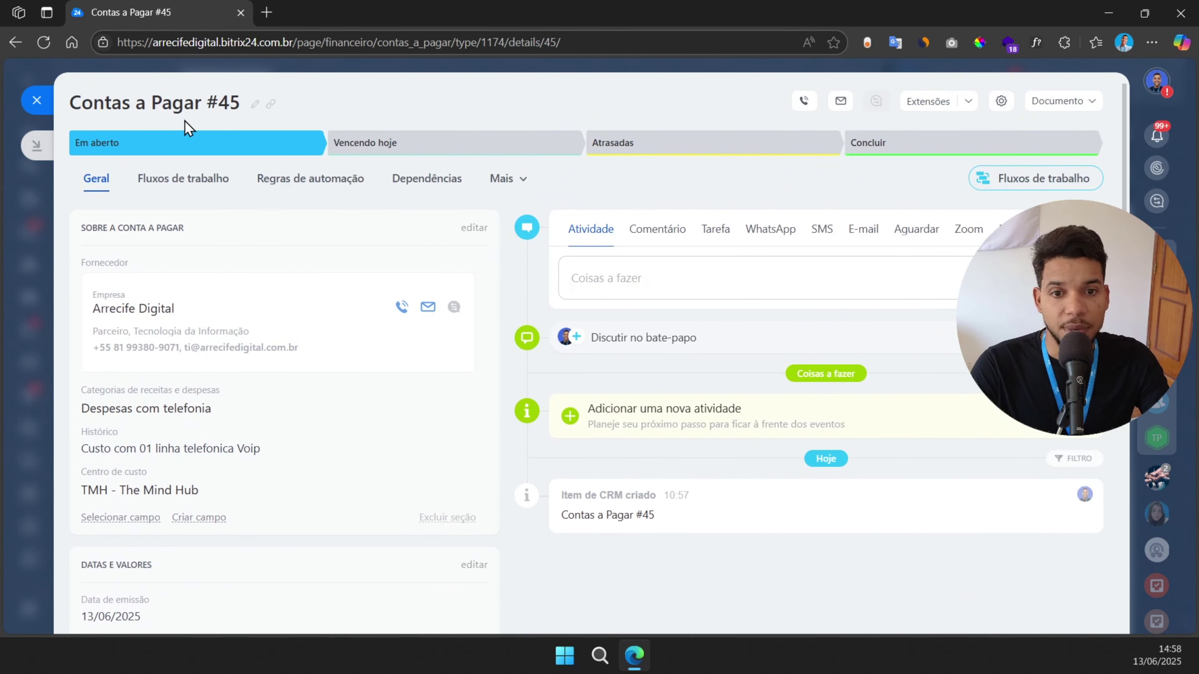
pyautogui.scroll(-8, 330, 271)
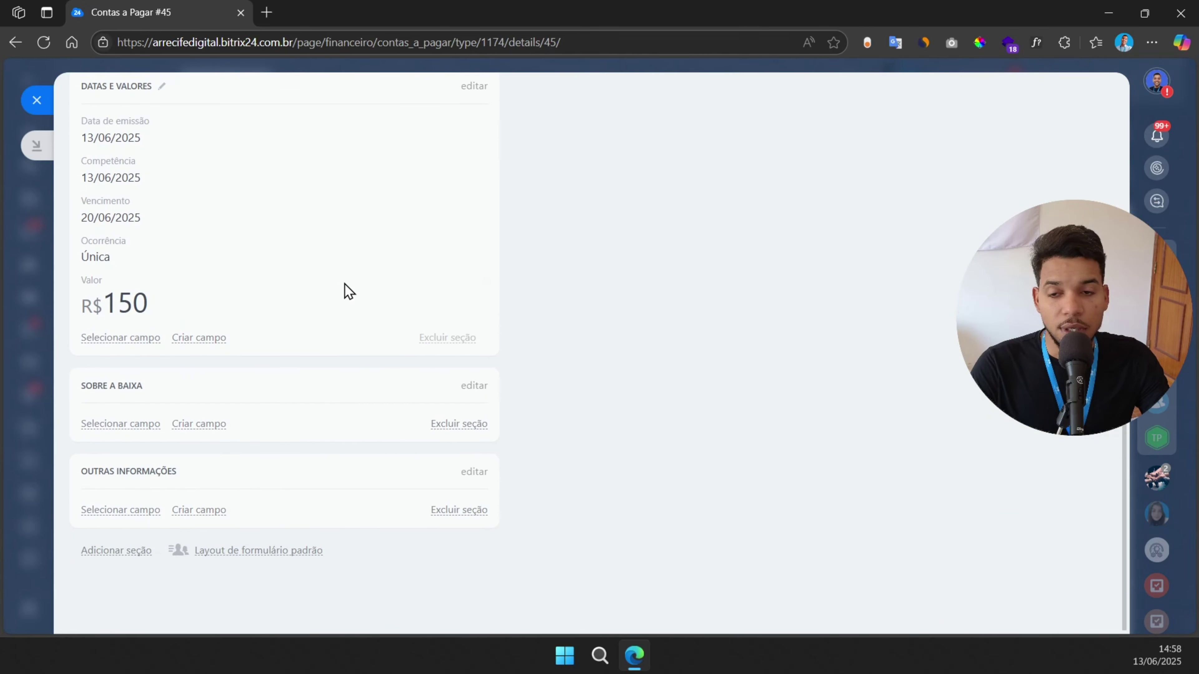
pyautogui.scroll(8, 343, 289)
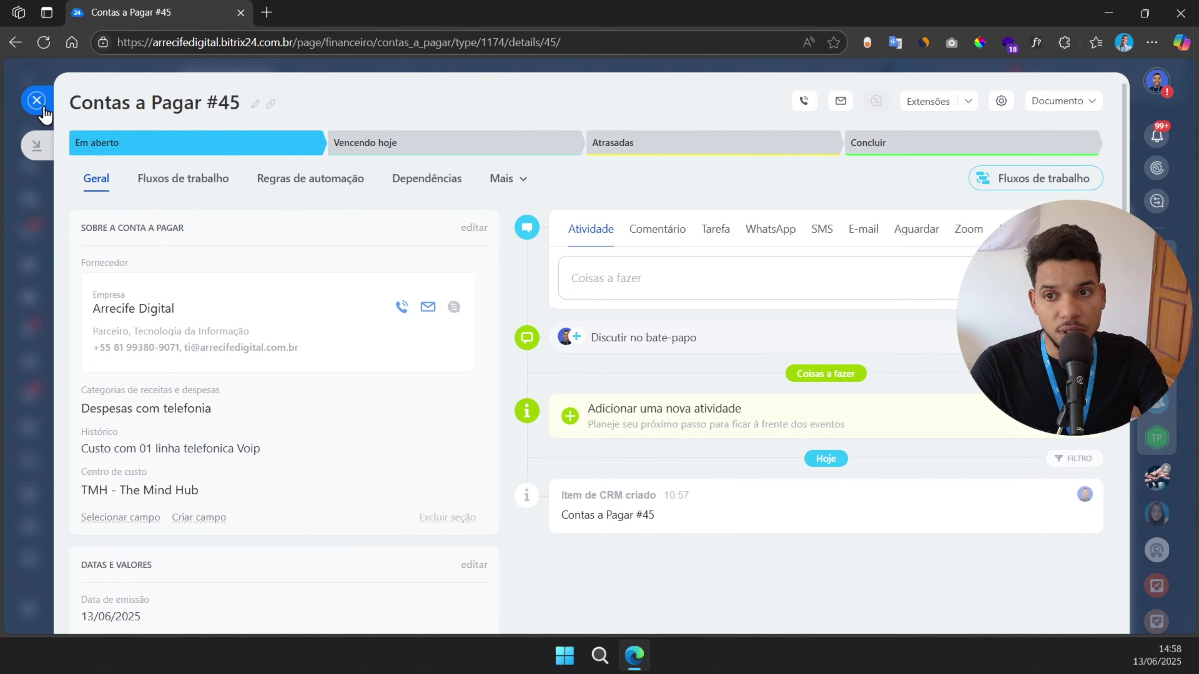
pyautogui.click(37, 100)
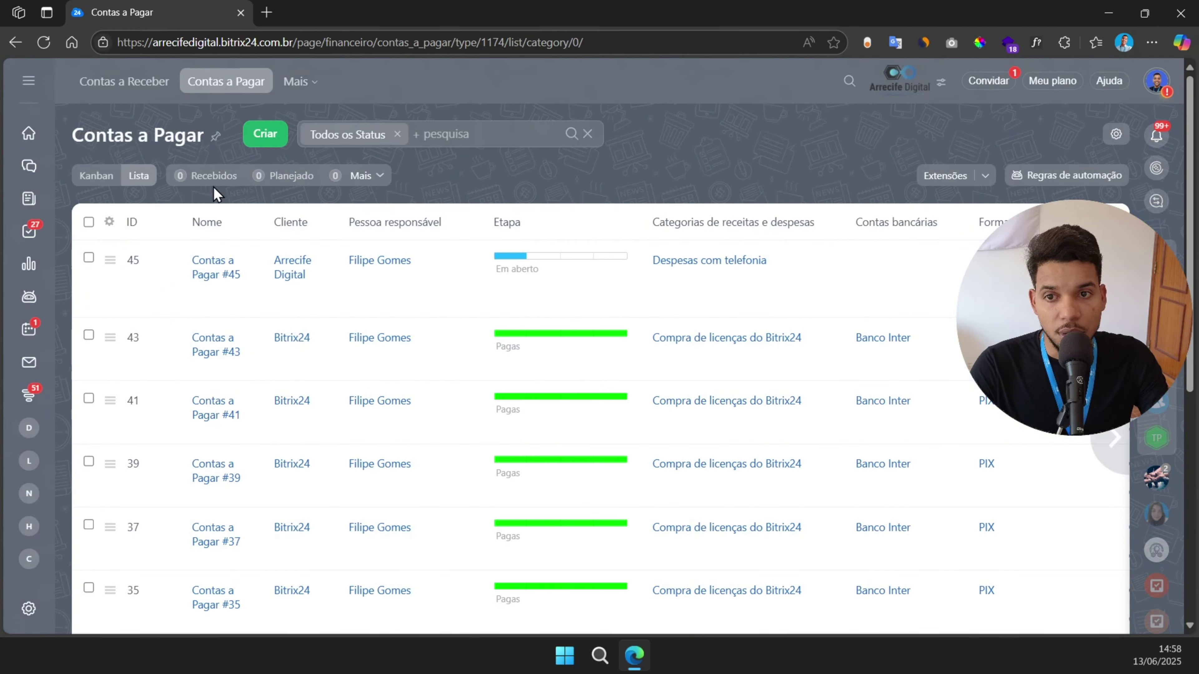
# Add the Centro de custo field to the search filter of the Contas a Pagar list.
pyautogui.click(370, 135)
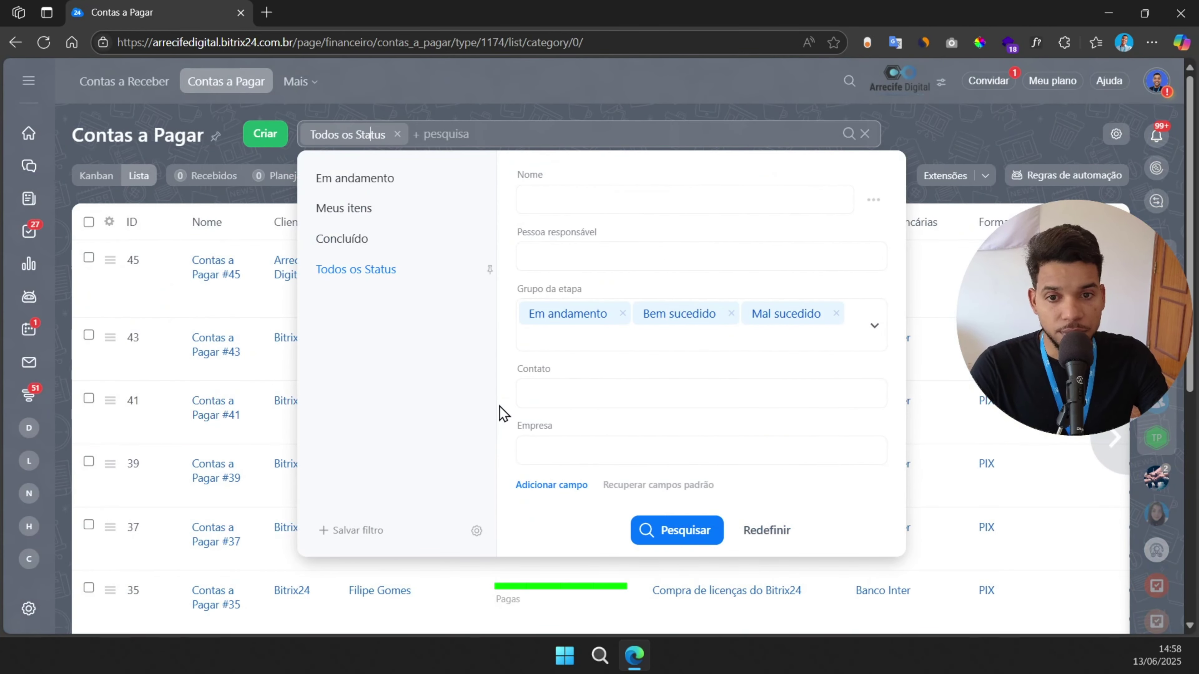
pyautogui.click(552, 489)
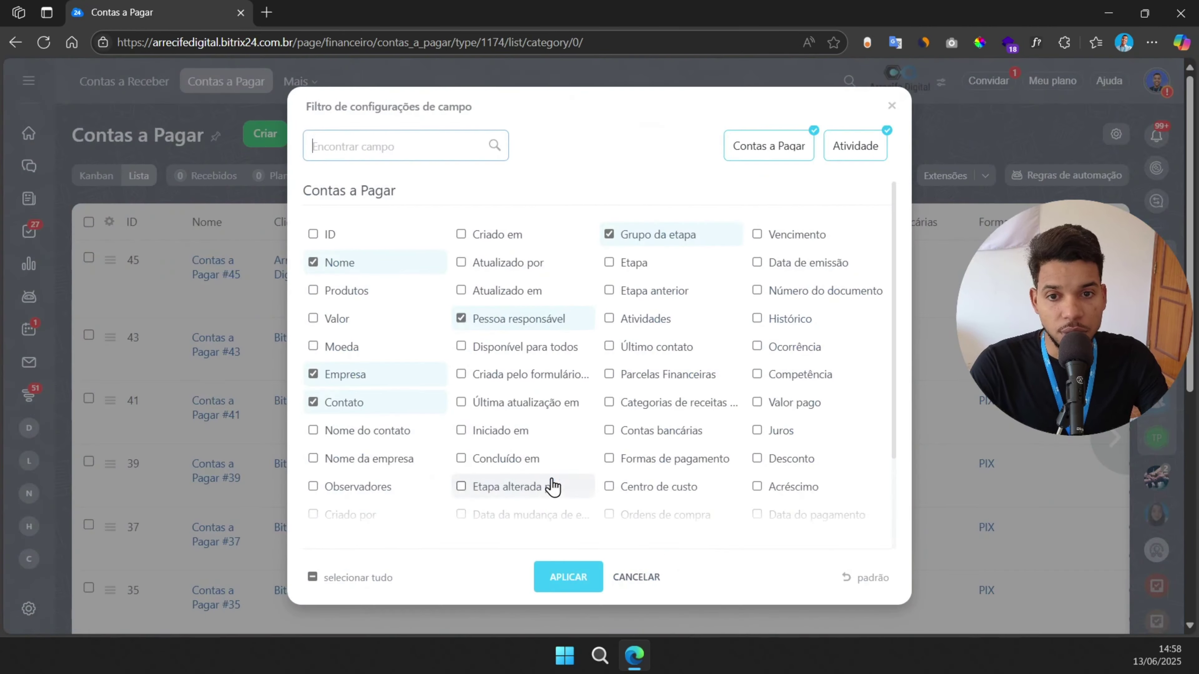
pyautogui.write('centr')
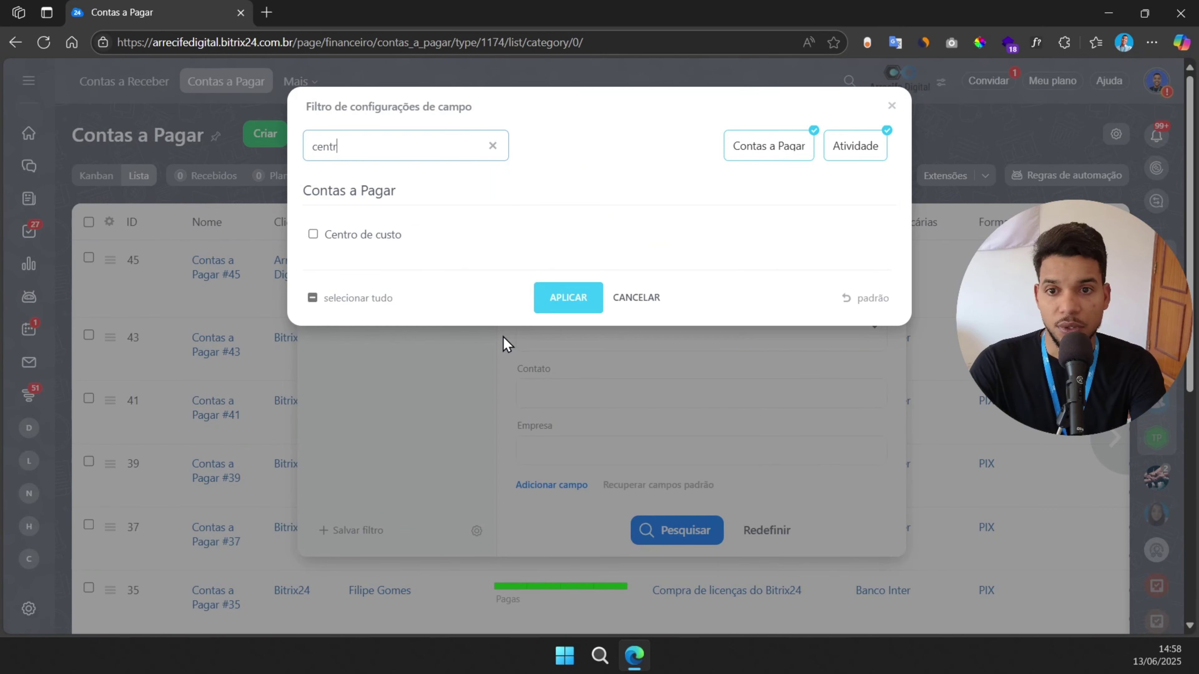
pyautogui.click(397, 241)
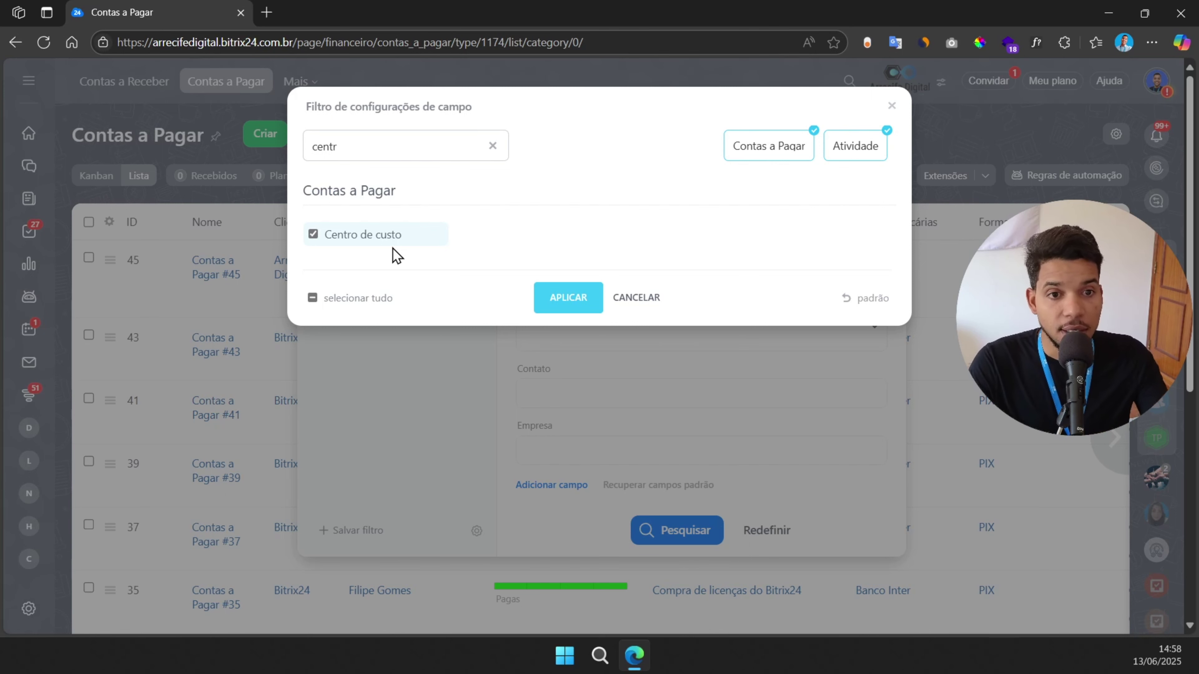
pyautogui.click(563, 306)
# Filter the Contas a Pagar list by the cost centre TMH - The Mind Hub.
pyautogui.click(586, 508)
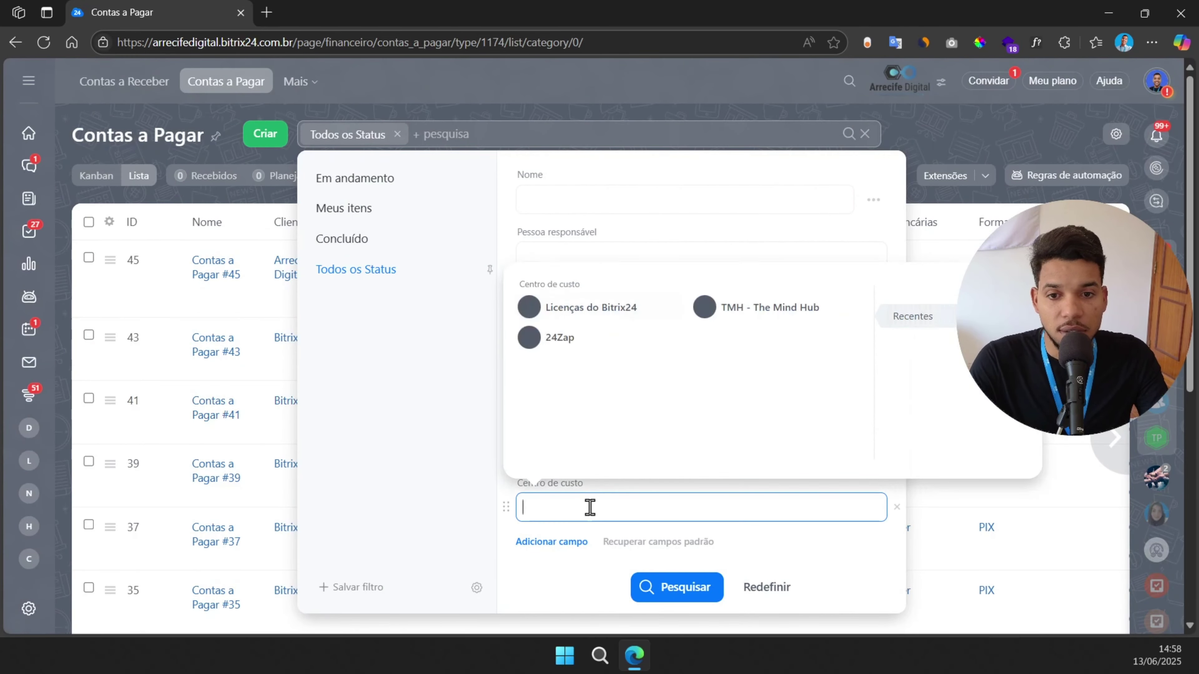
pyautogui.click(776, 322)
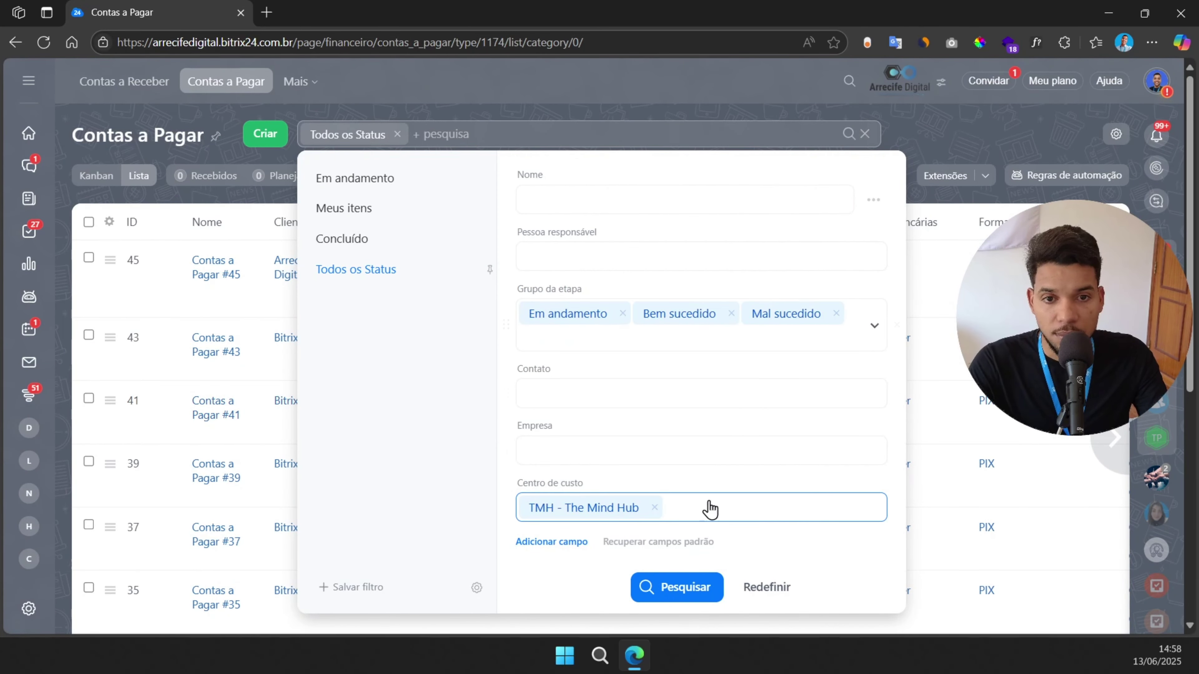
pyautogui.click(687, 586)
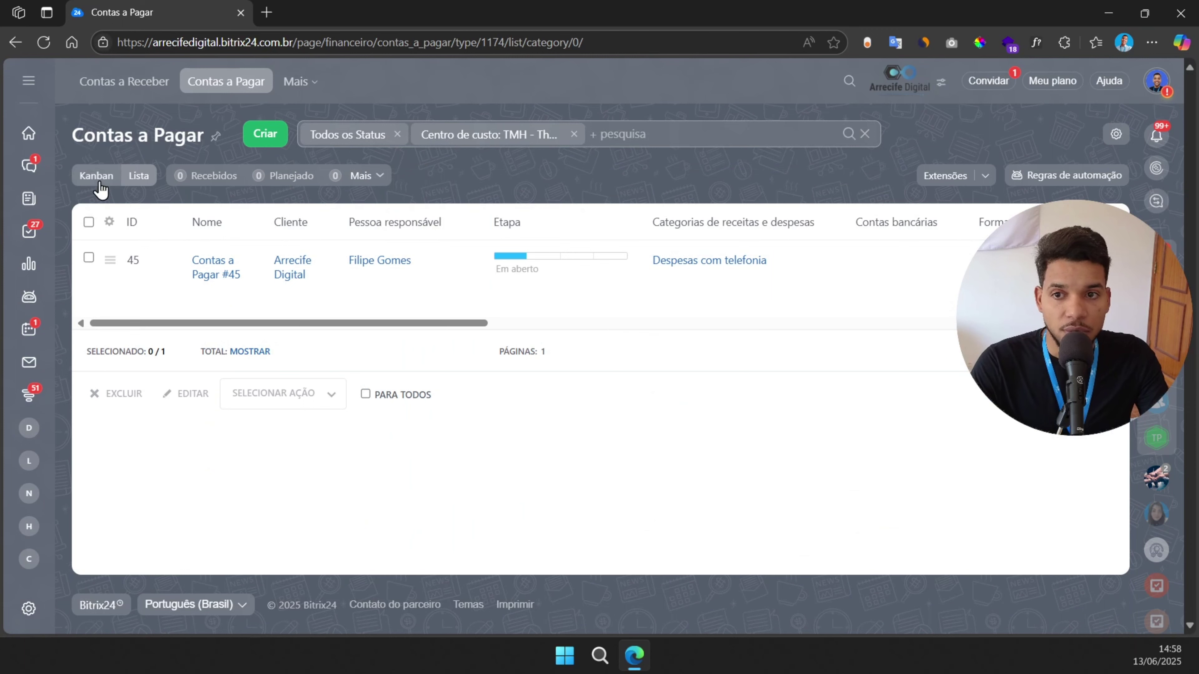
# Show the filtered accounts payable in Kanban view and look at the automation rules for the stages.
pyautogui.click(106, 175)
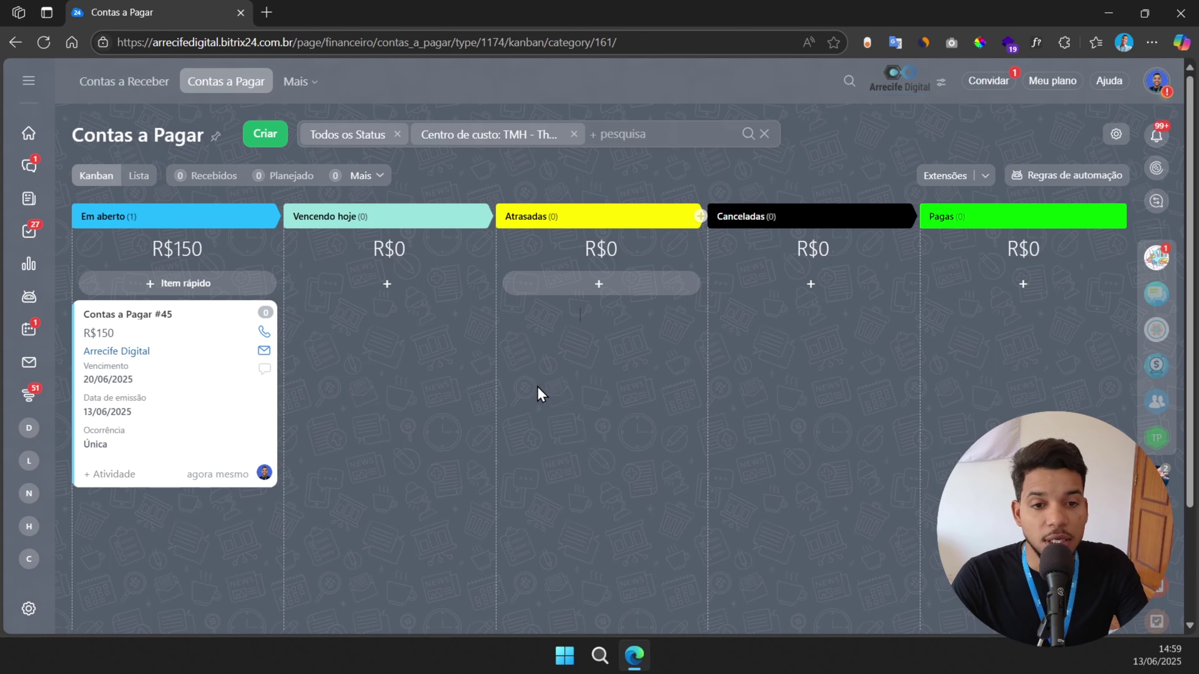
pyautogui.scroll(-3, 193, 437)
pyautogui.scroll(3, 213, 425)
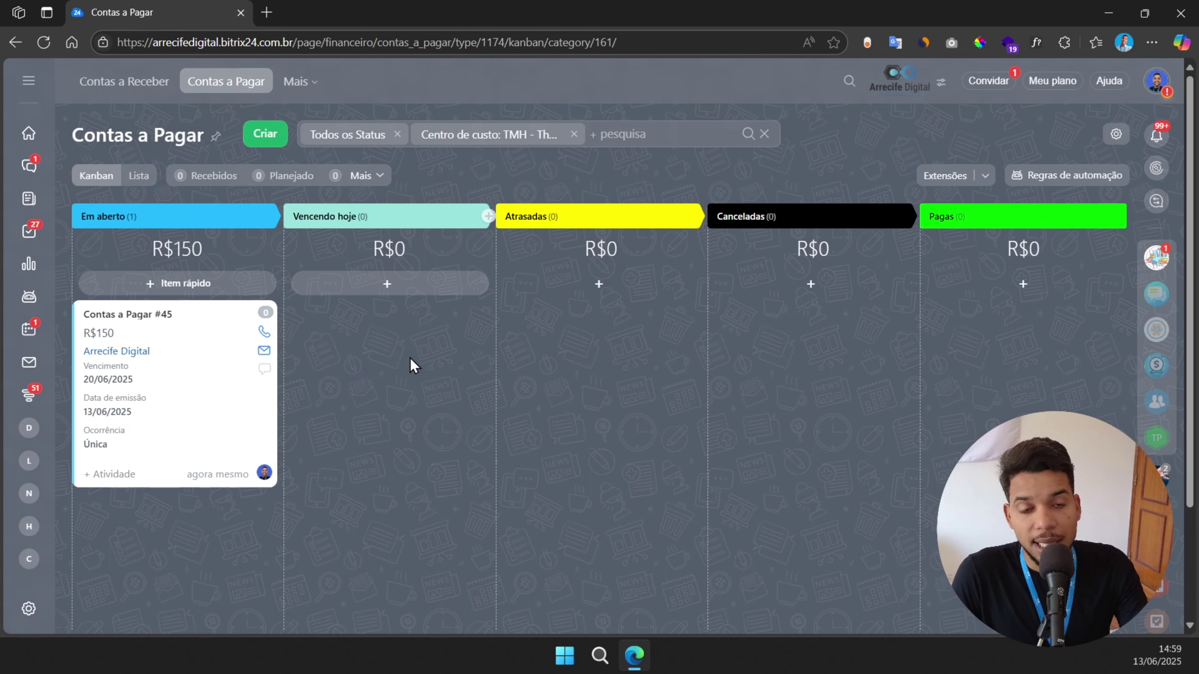
pyautogui.click(1035, 180)
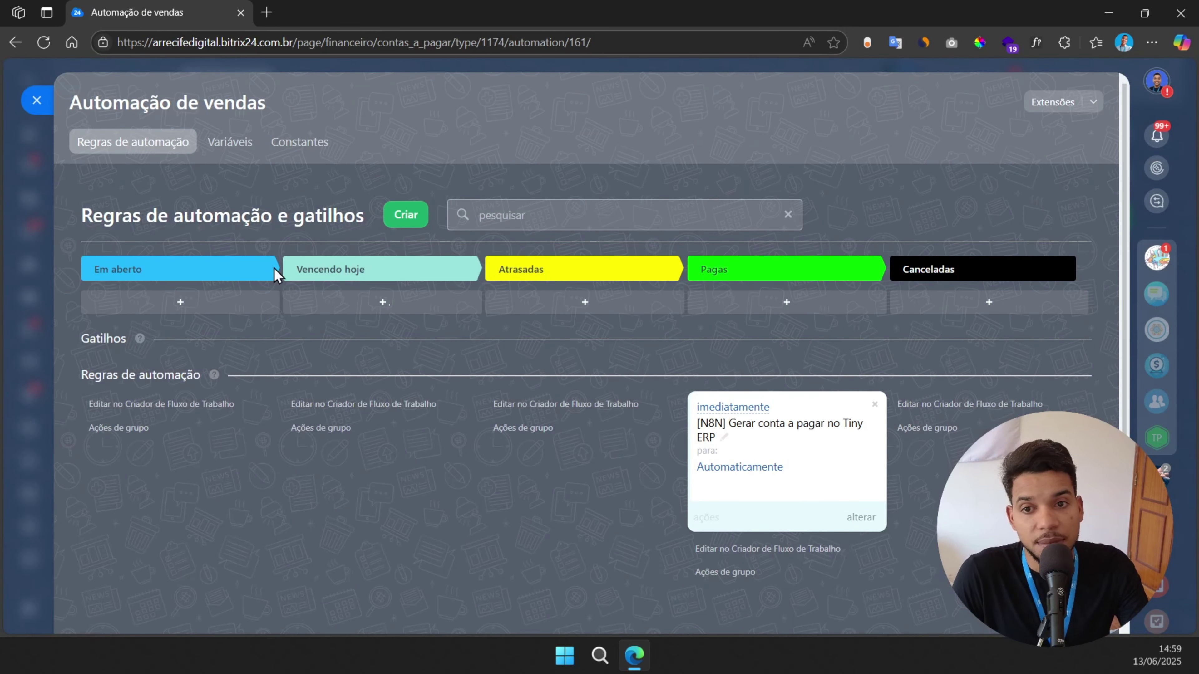
pyautogui.click(38, 101)
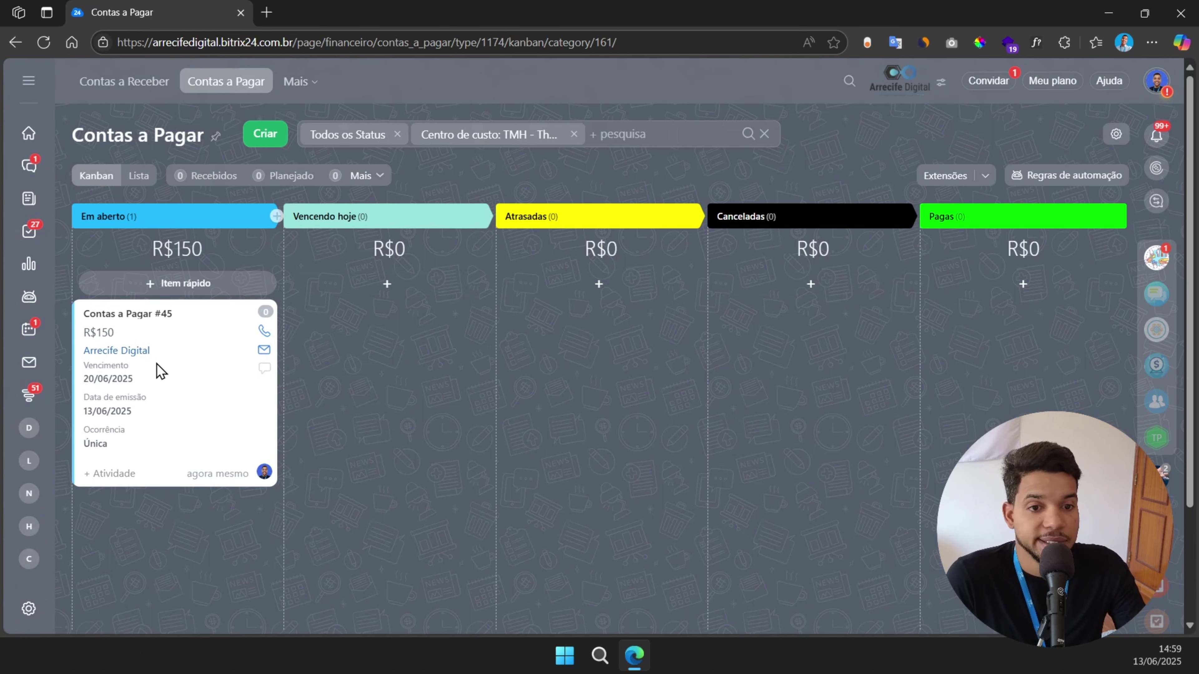
# Open the open account payable for Arrecife Digital from the Kanban and review its supplier, date and value sections.
pyautogui.click(130, 314)
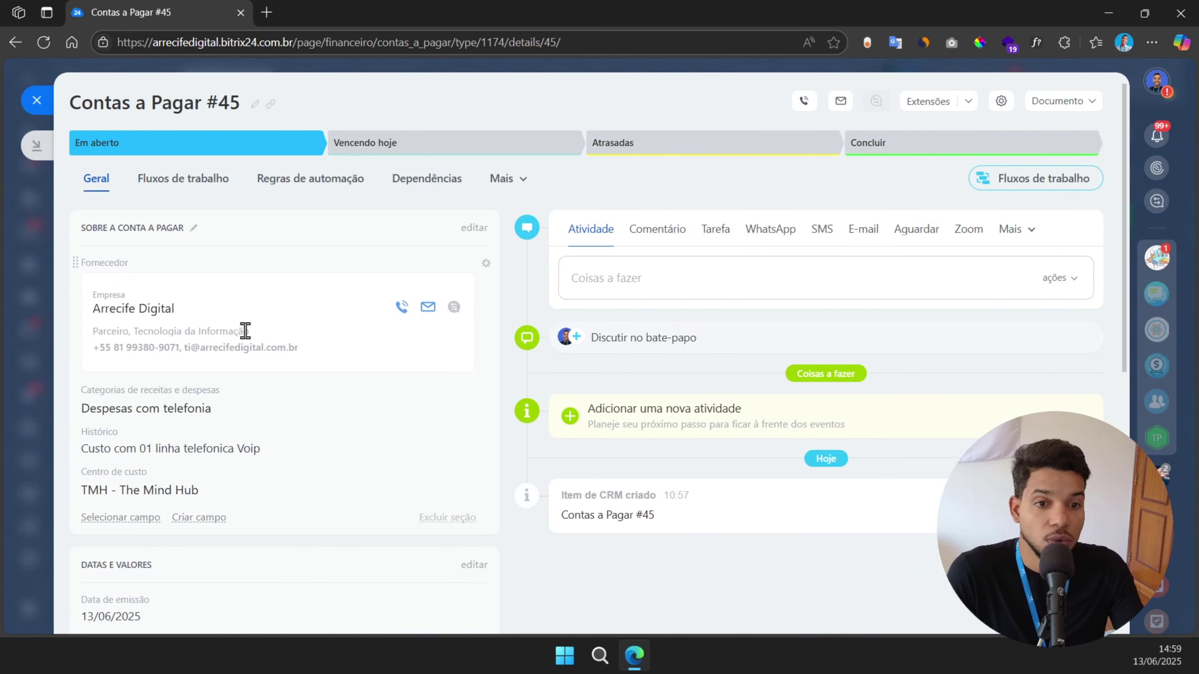
pyautogui.scroll(-5, 305, 356)
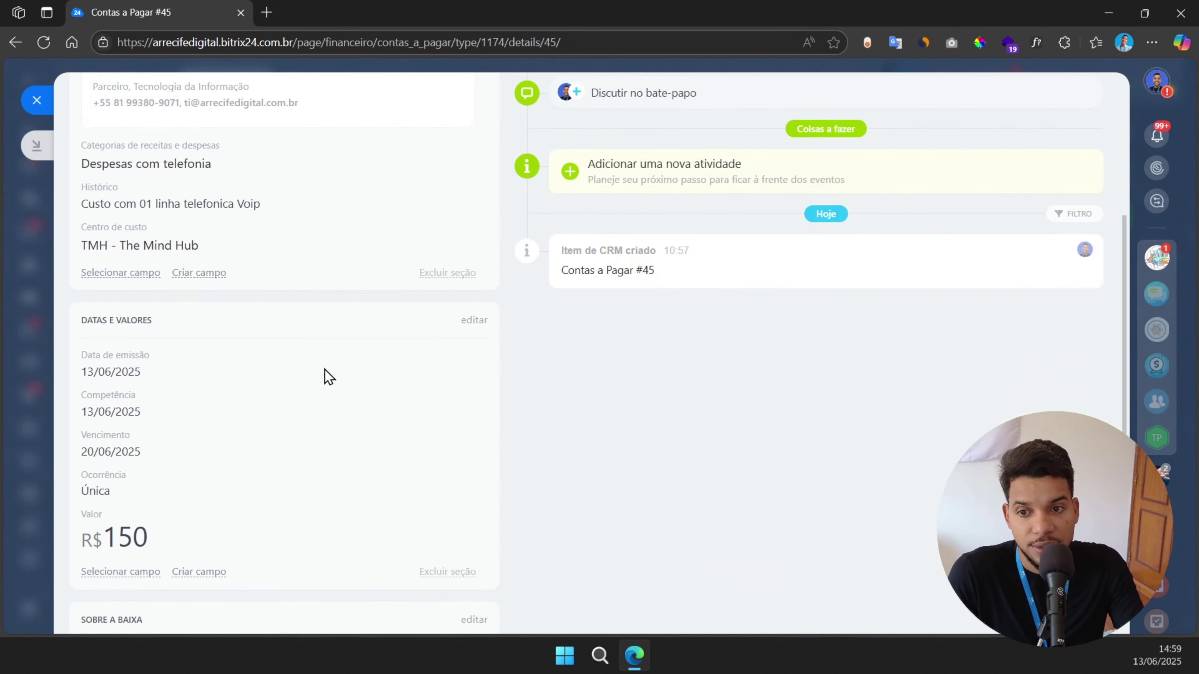
pyautogui.scroll(5, 325, 369)
pyautogui.scroll(-2, 302, 375)
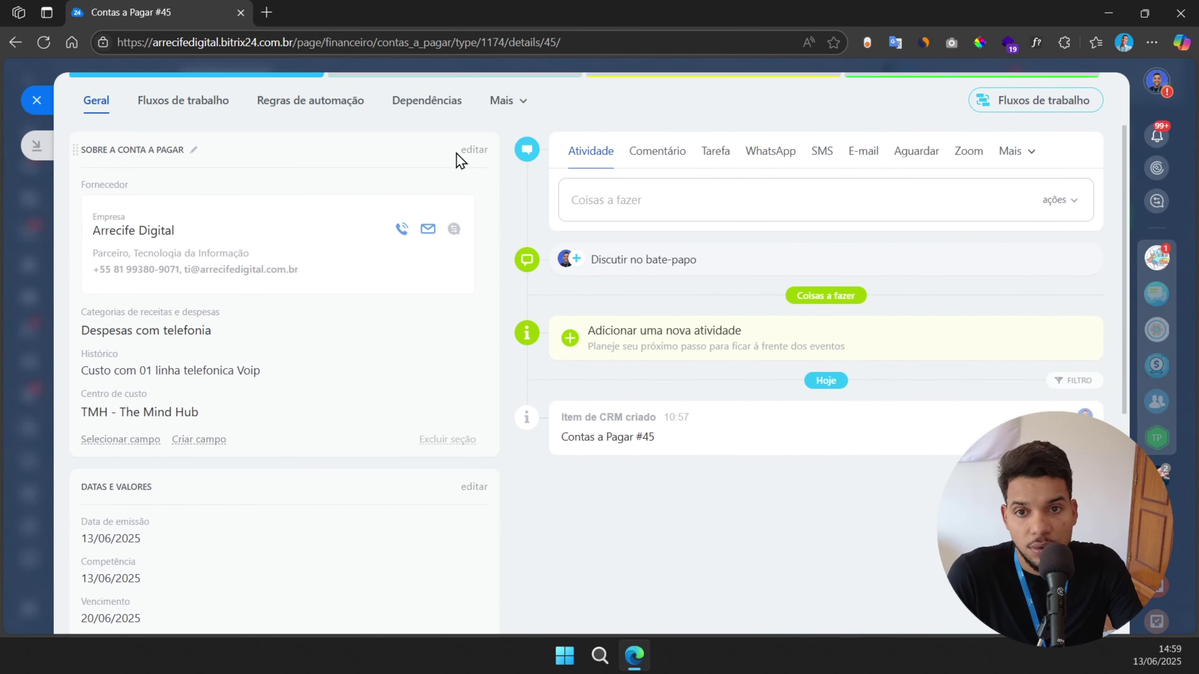
# Open the Sobre a conta a pagar section for editing, examine its fields and the available purchase orders, and leave editing.
pyautogui.click(473, 151)
pyautogui.scroll(-4, 388, 209)
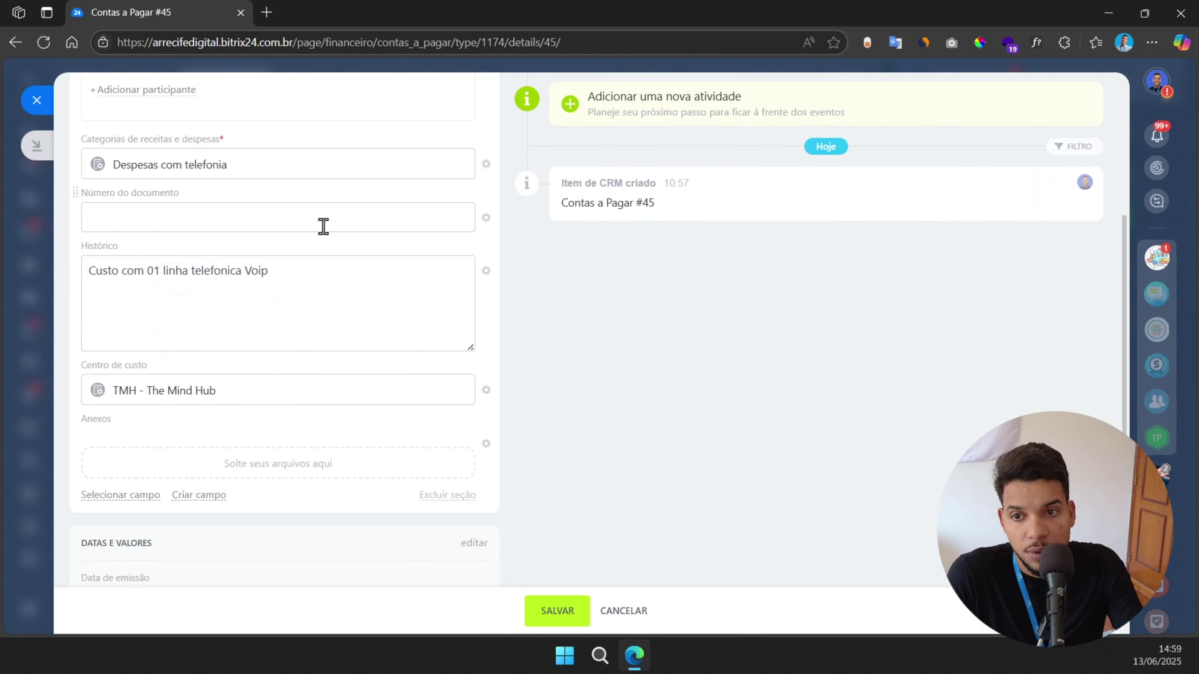
pyautogui.scroll(-3, 319, 227)
pyautogui.scroll(8, 319, 229)
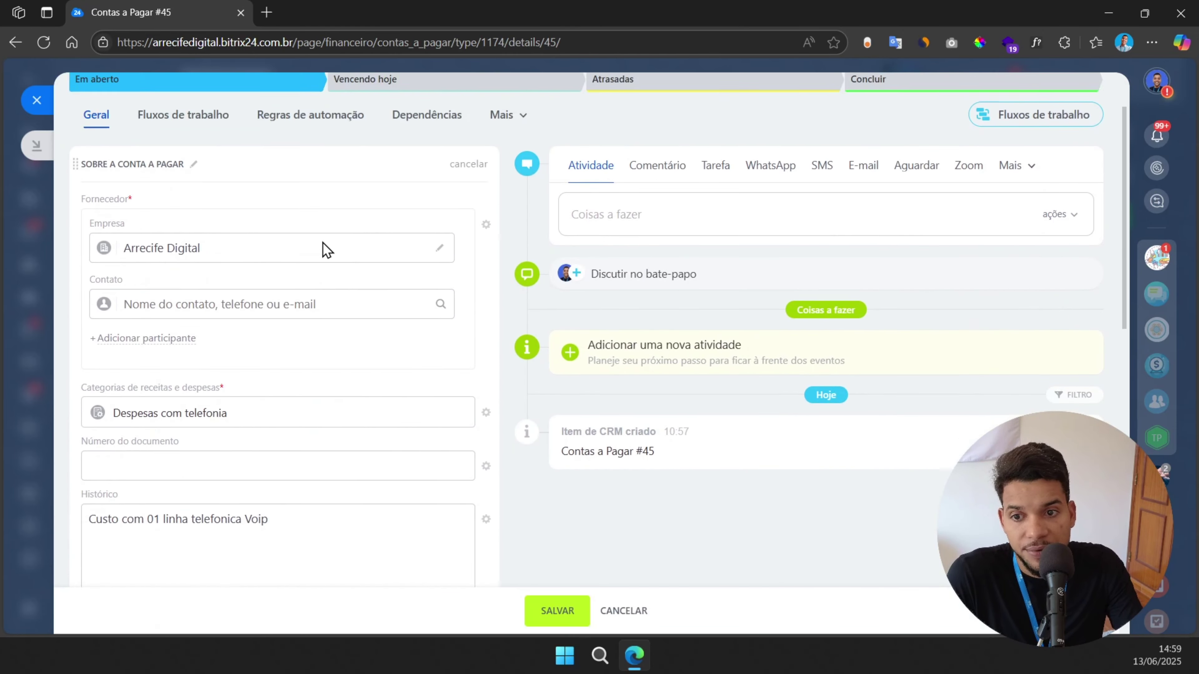
pyautogui.scroll(-10, 322, 241)
pyautogui.click(192, 476)
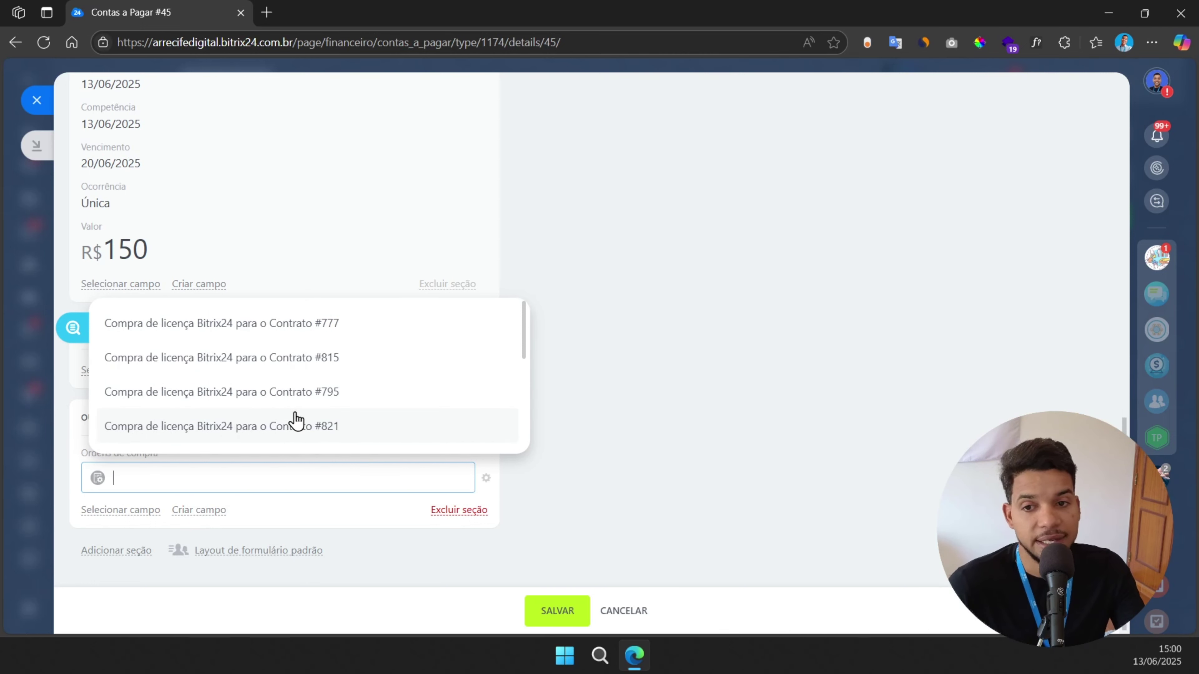
pyautogui.click(609, 404)
pyautogui.scroll(10, 610, 406)
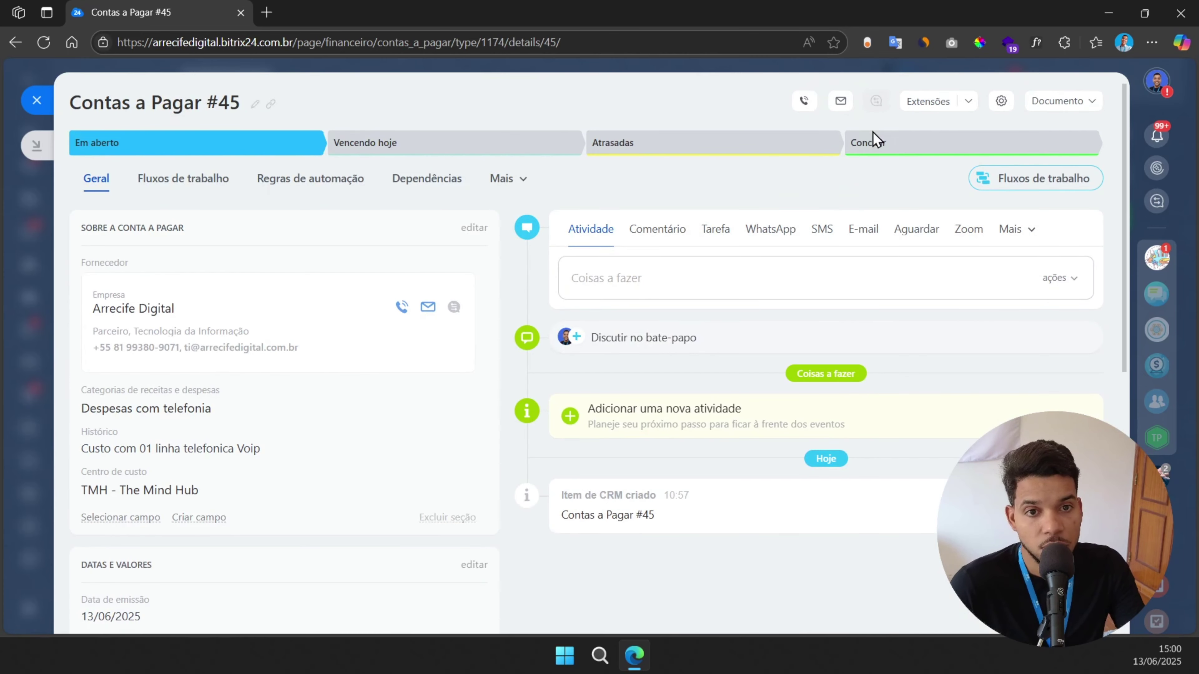
# Conclude the account payable with the result Pagas, choosing Banco Inter as the bank account and Boleto as the payment method.
pyautogui.click(876, 144)
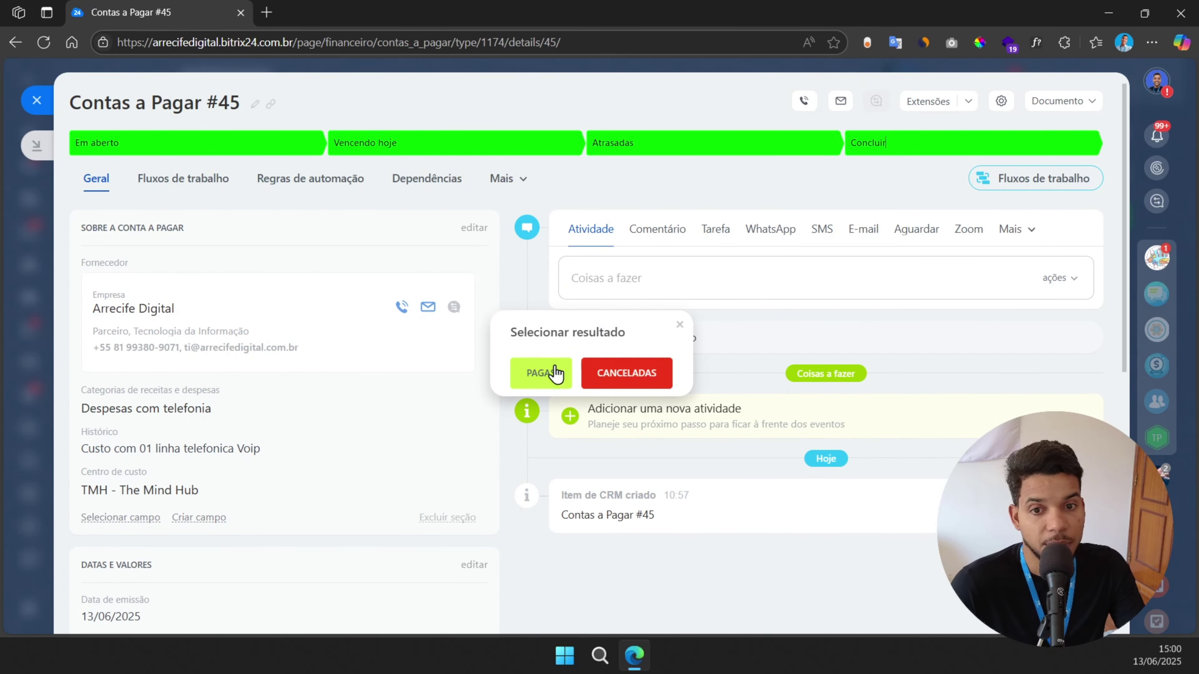
pyautogui.click(546, 377)
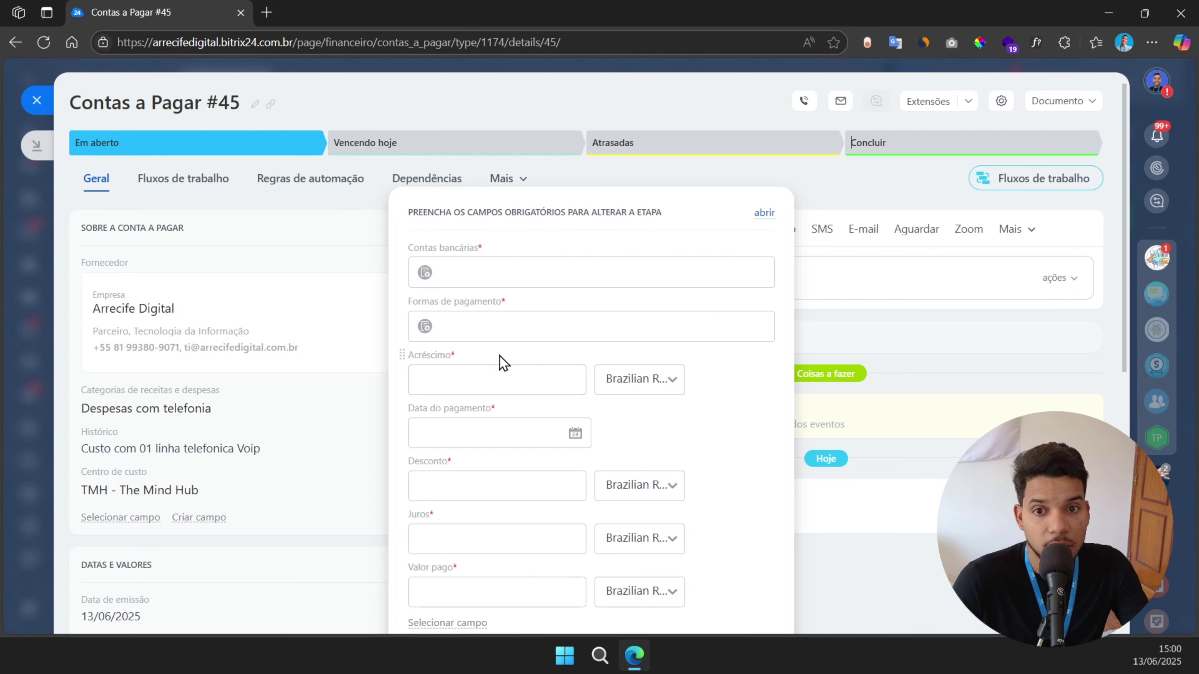
pyautogui.click(495, 271)
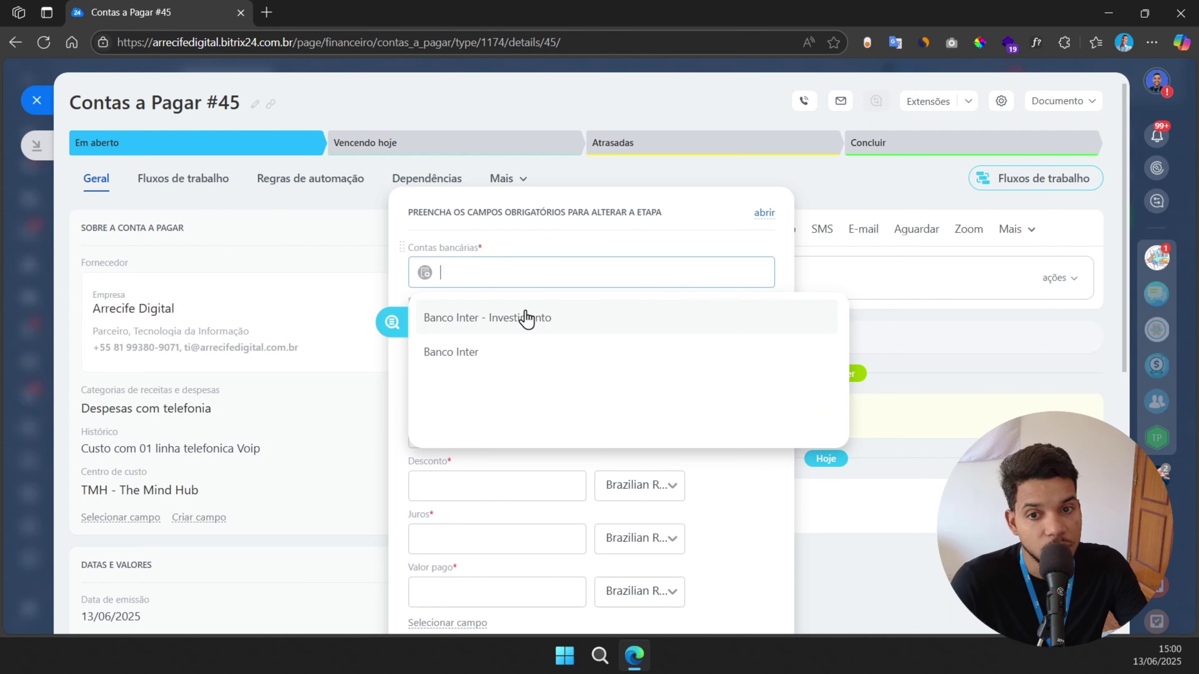
pyautogui.click(443, 355)
pyautogui.scroll(-2, 497, 302)
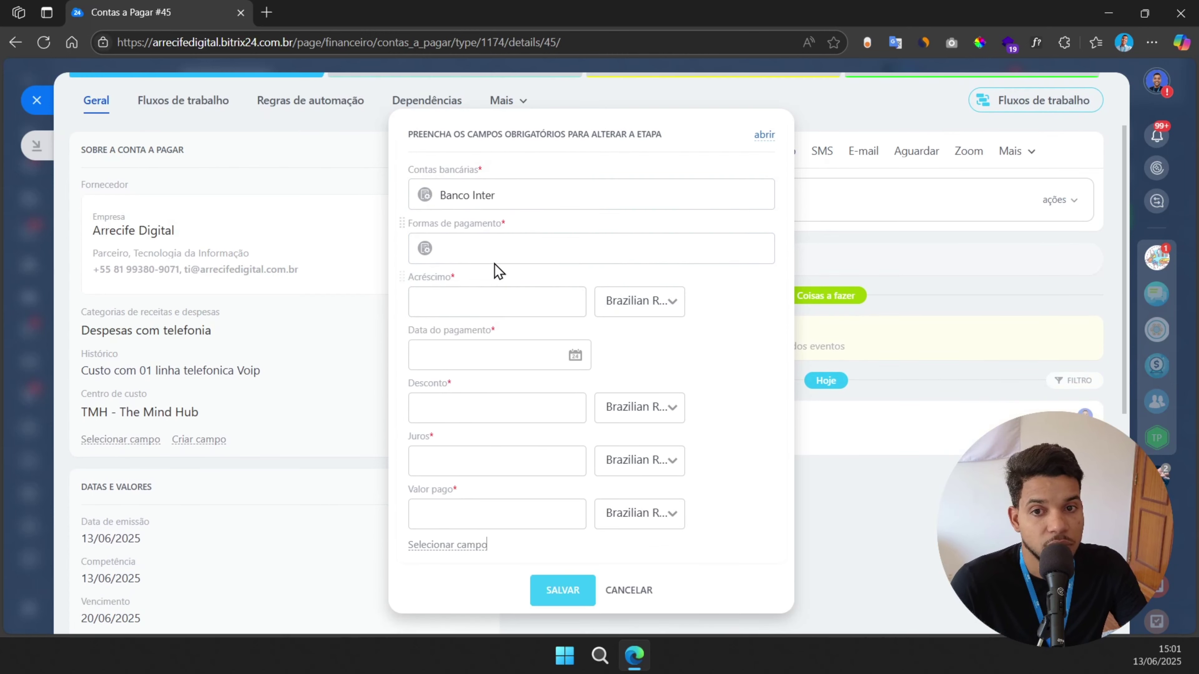
pyautogui.click(497, 242)
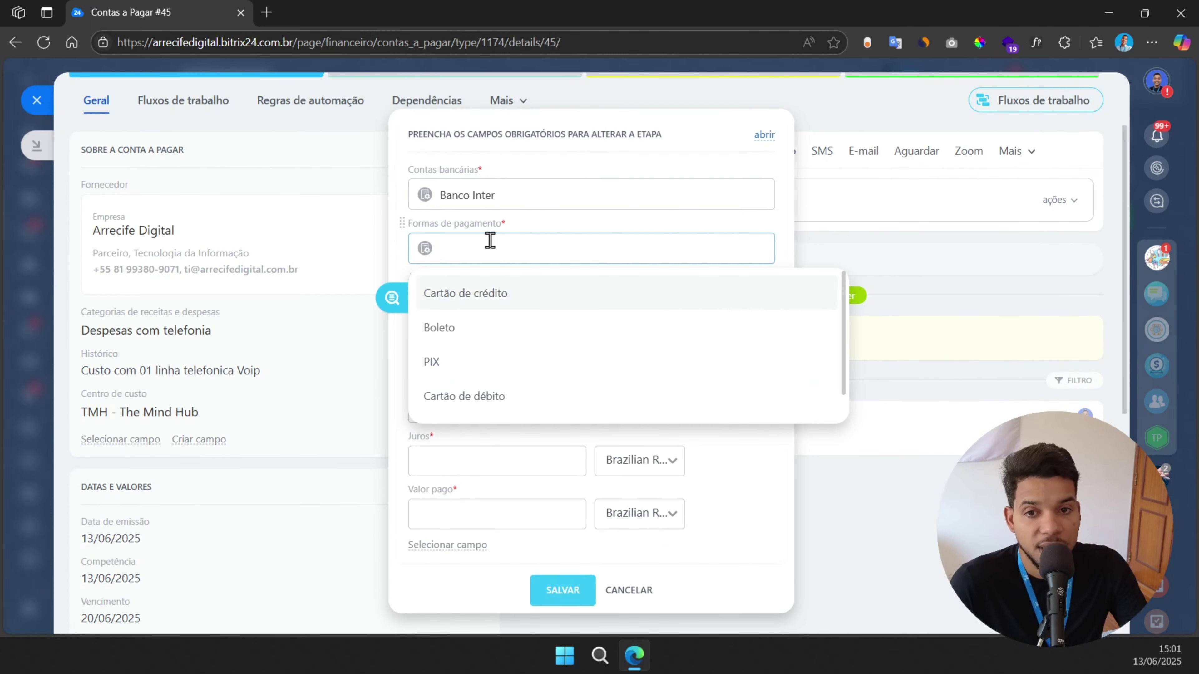
pyautogui.click(469, 331)
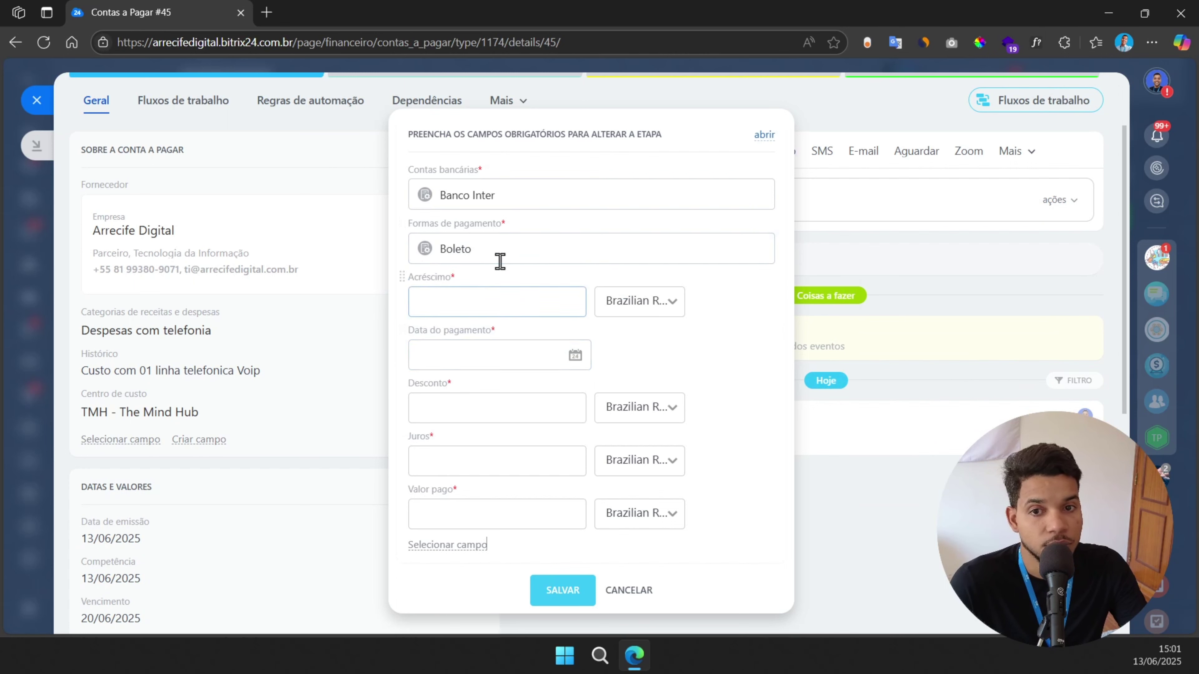
pyautogui.click(509, 255)
pyautogui.click(497, 364)
pyautogui.click(502, 259)
pyautogui.click(494, 328)
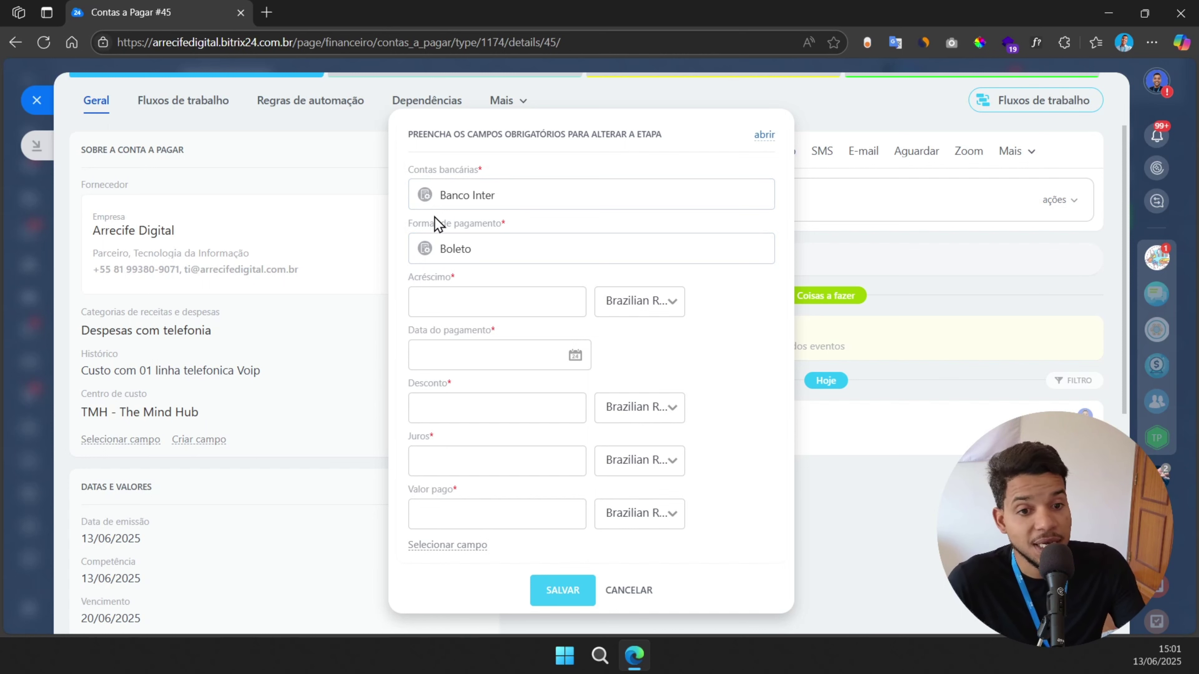
# Set Acréscimo, Desconto and Juros to 0, Data do pagamento to 13/06/2025 and Valor pago to 150, and save the required fields.
pyautogui.click(494, 312)
pyautogui.write('0')
pyautogui.click(460, 355)
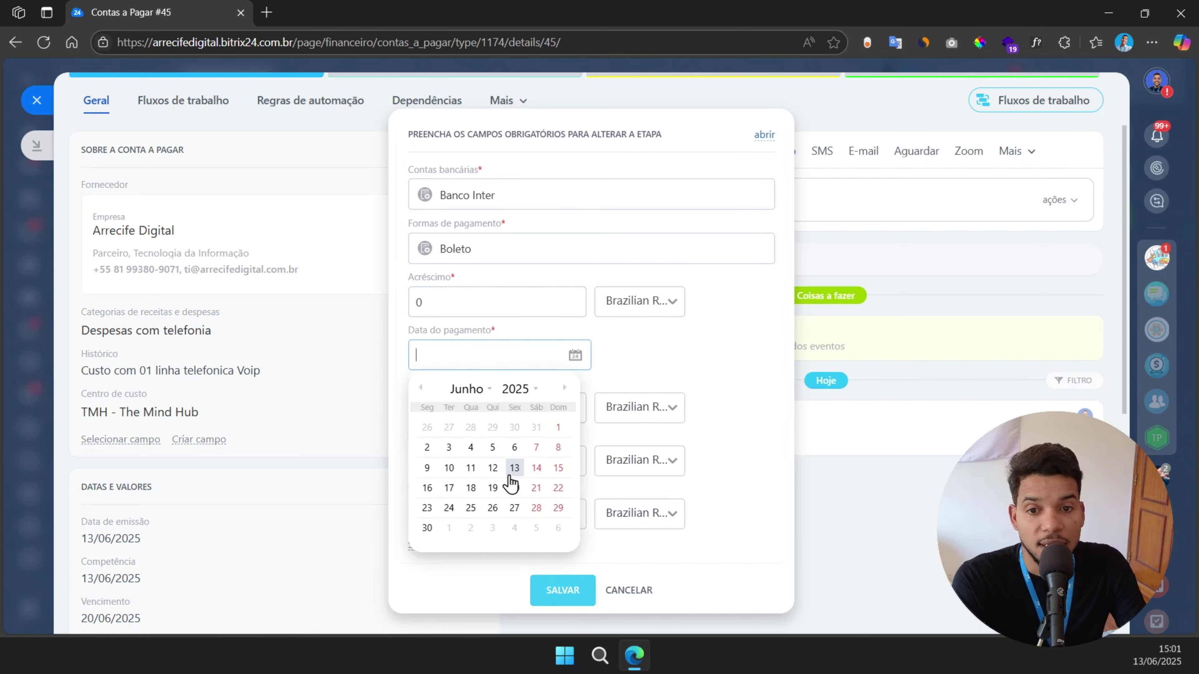
pyautogui.click(514, 466)
pyautogui.click(460, 410)
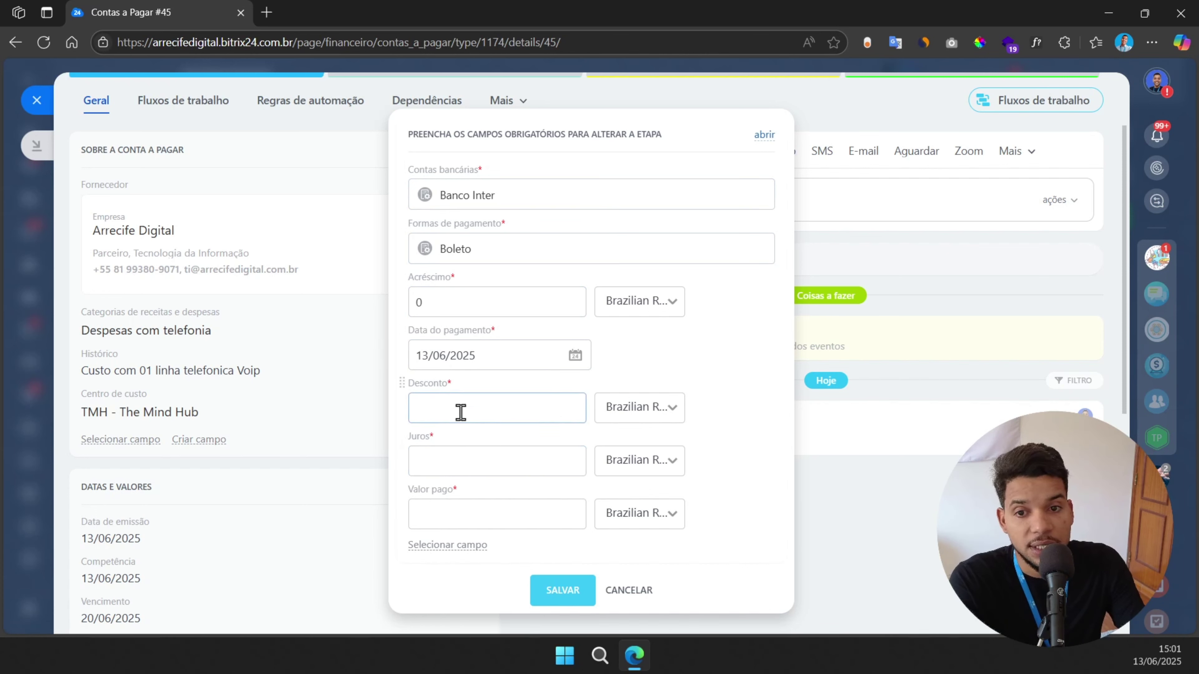
pyautogui.write('0')
pyautogui.click(491, 458)
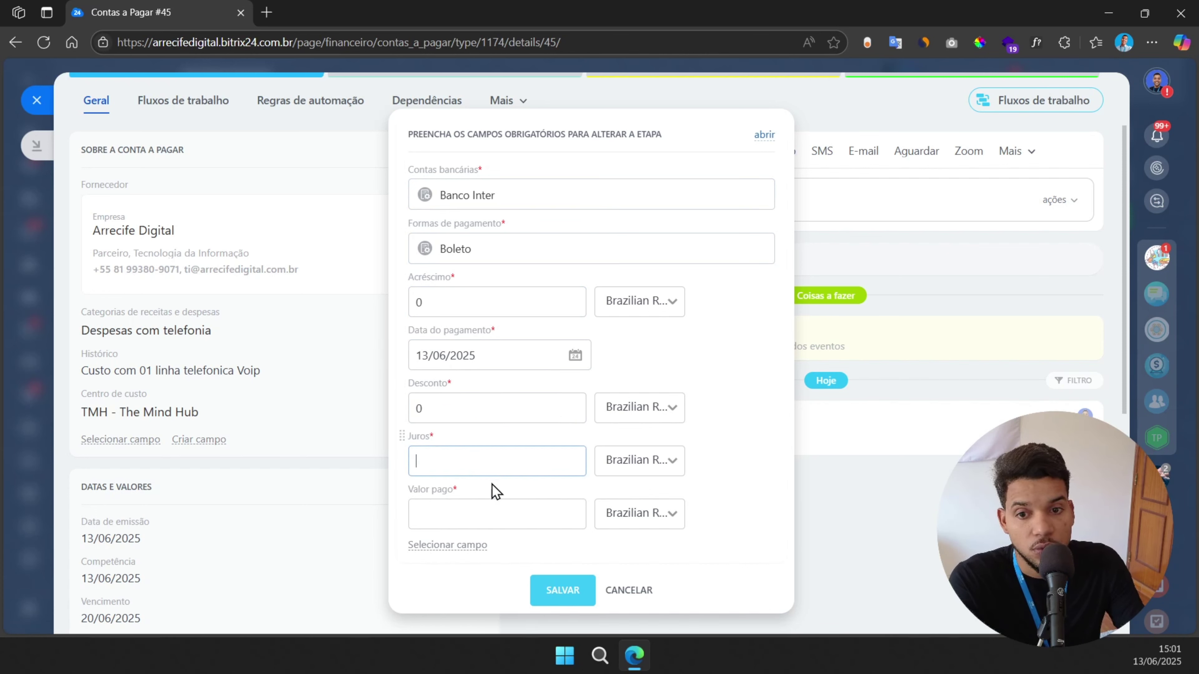
pyautogui.write('0')
pyautogui.click(488, 504)
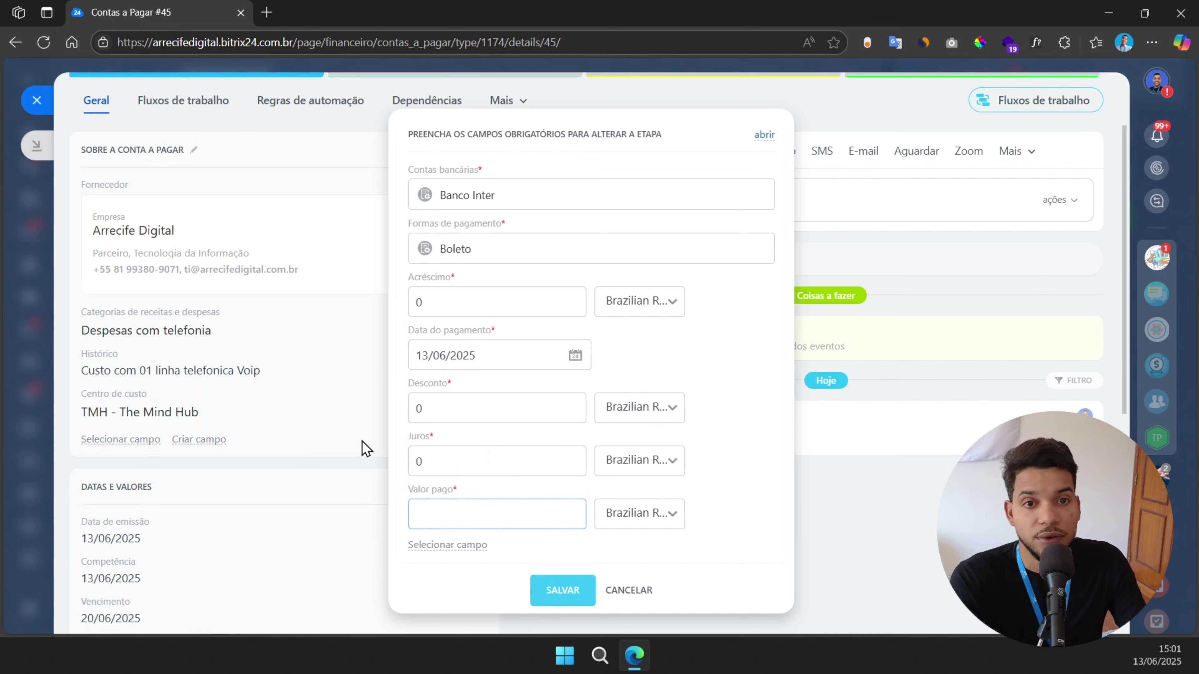
pyautogui.write('150')
pyautogui.press('Return')
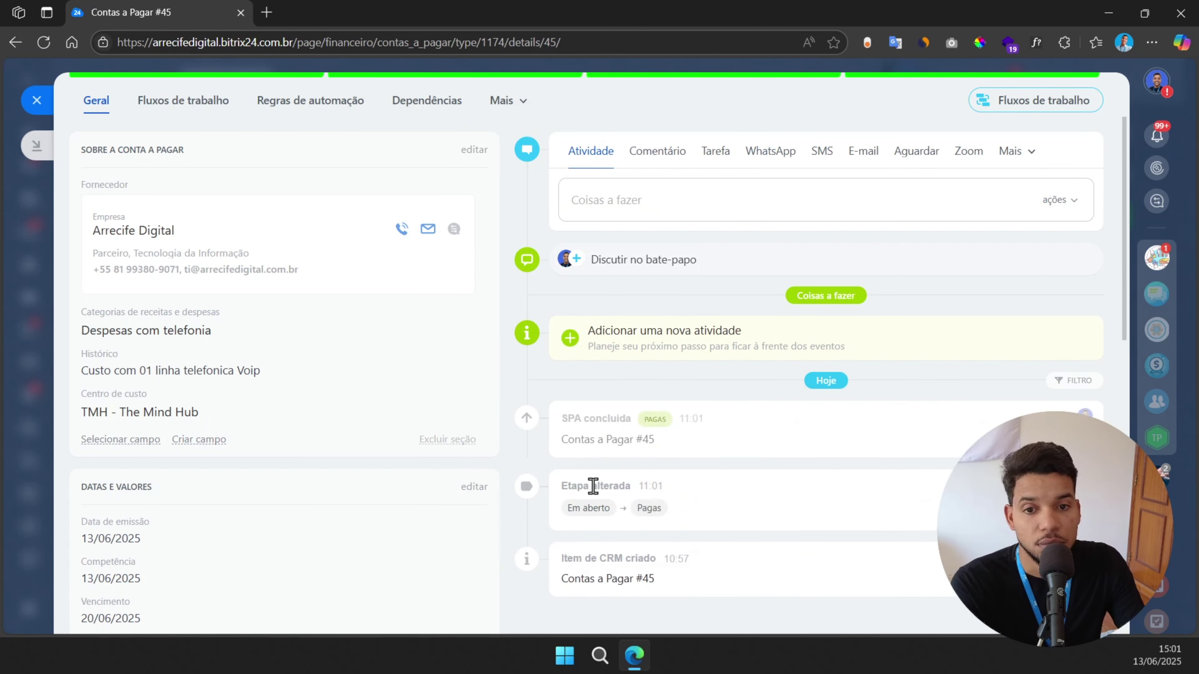
# Close the paid item, check its card in the Contas a Pagar Kanban and open the automation rules.
pyautogui.scroll(2, 770, 431)
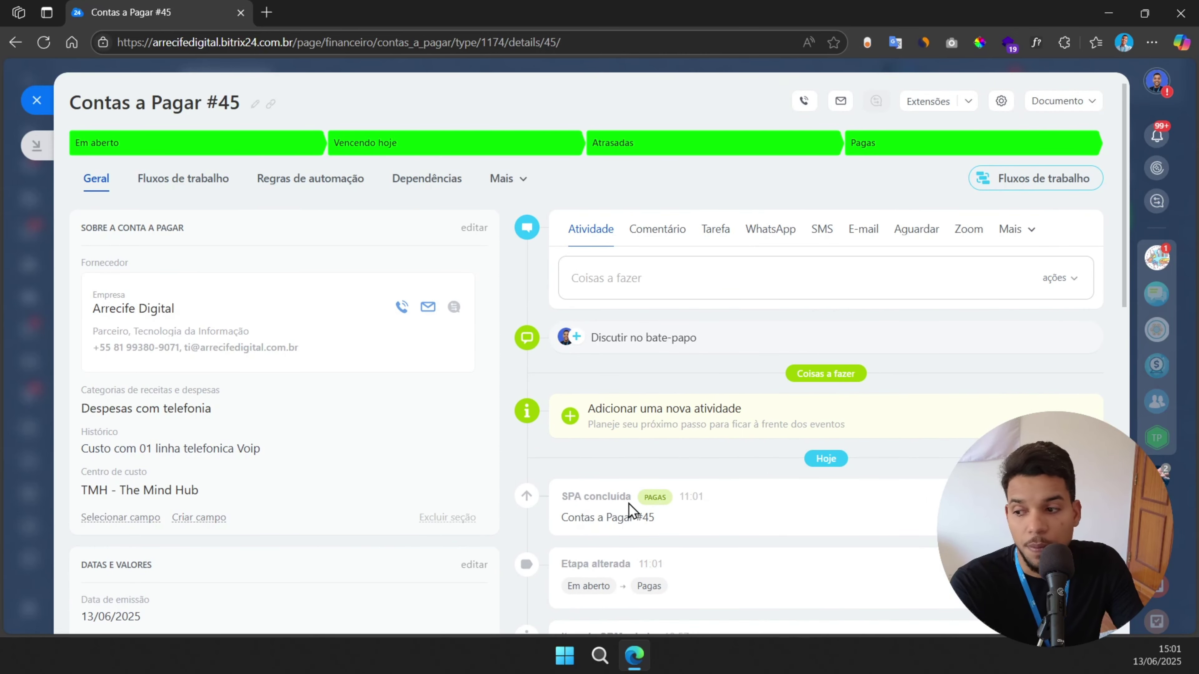
pyautogui.click(36, 100)
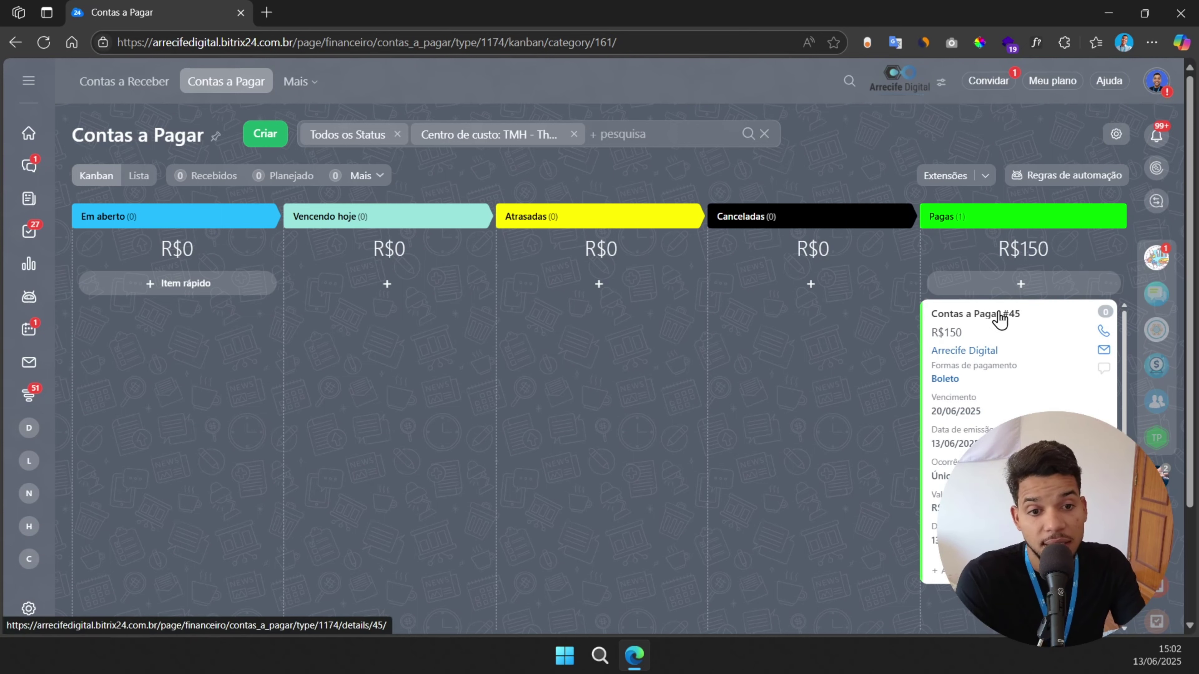
pyautogui.click(1062, 178)
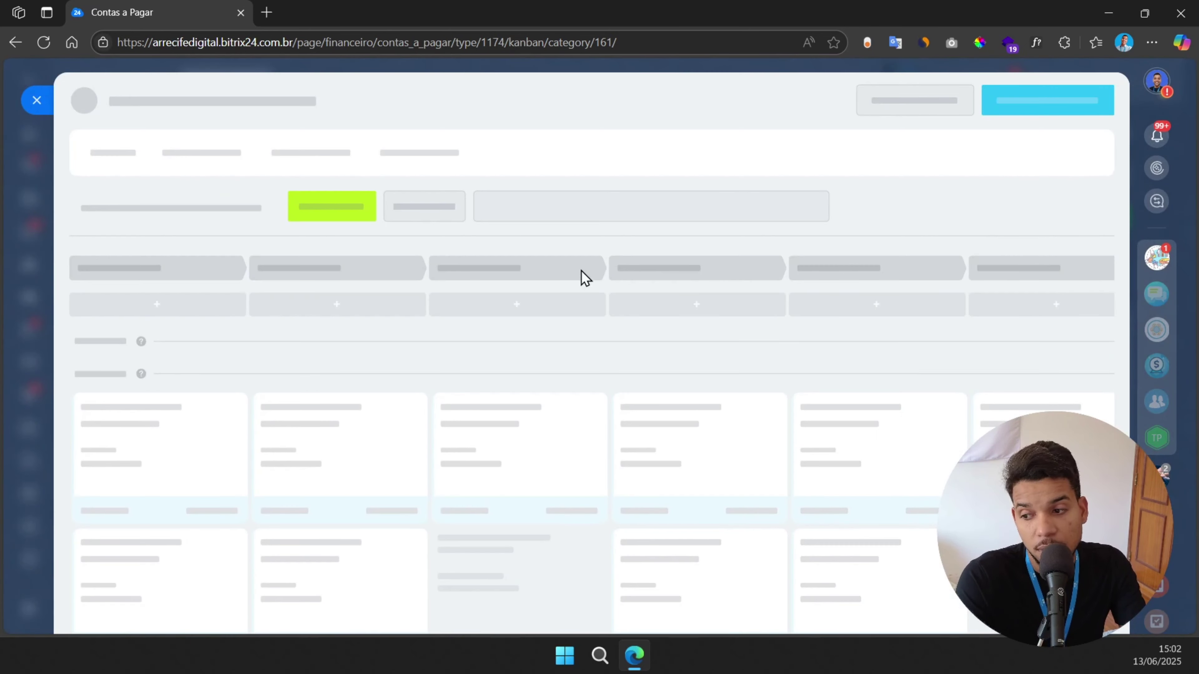